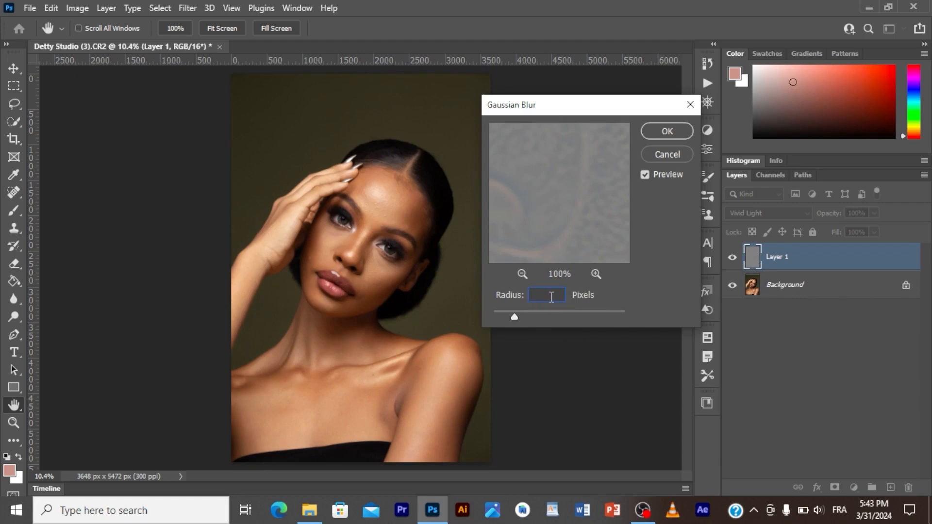
Apply a Gaussian Blur with a radius of 4 pixels to Layer 1
text(4)
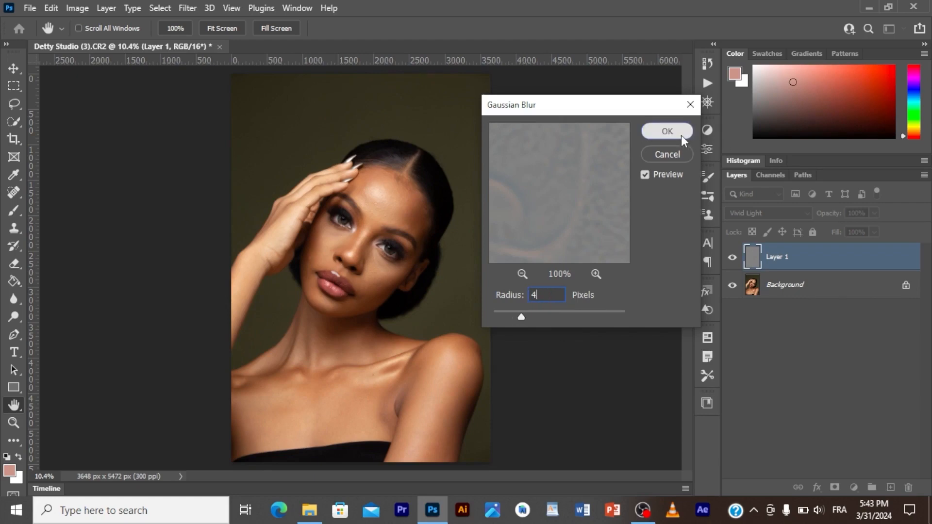
click(667, 131)
key(z)
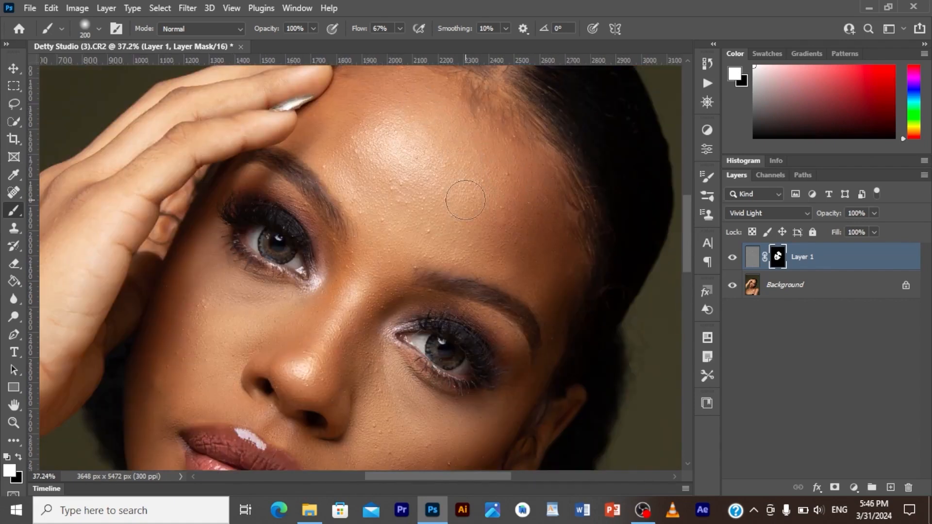
key(z)
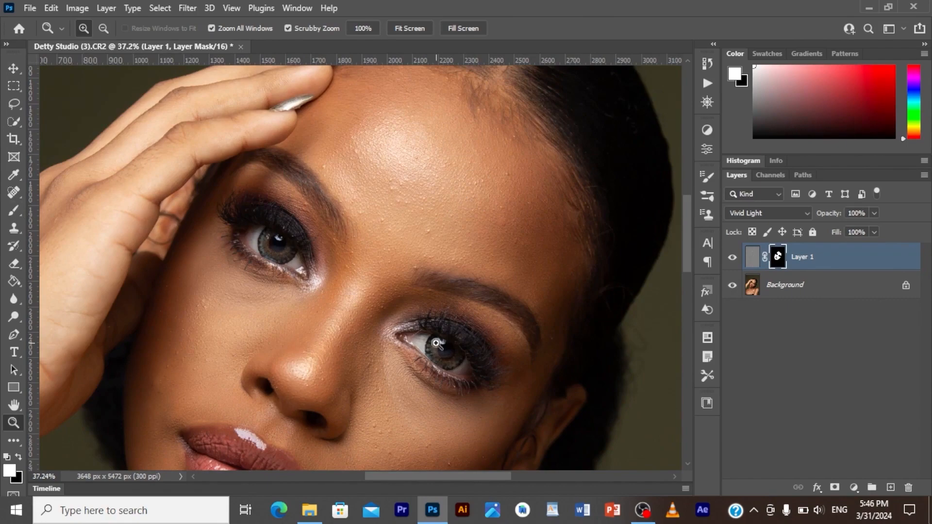
drag(437, 345, 360, 343)
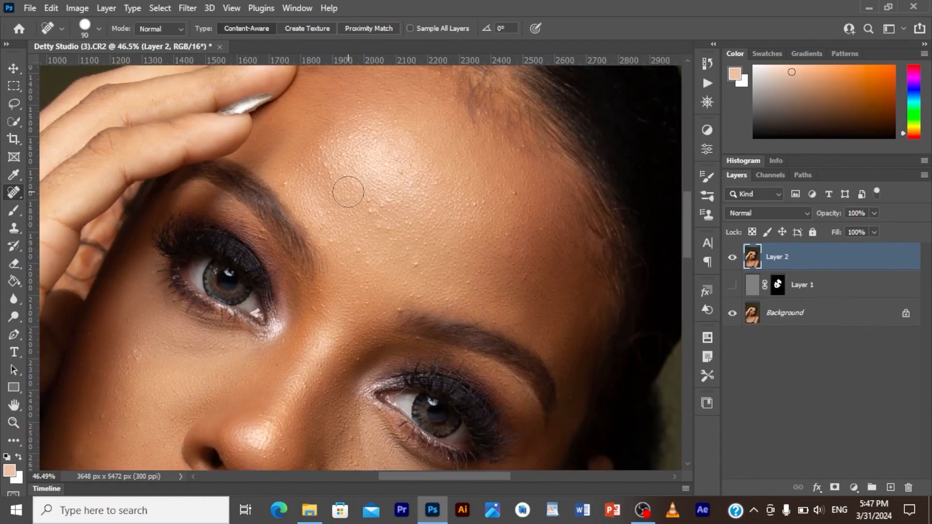
click(326, 165)
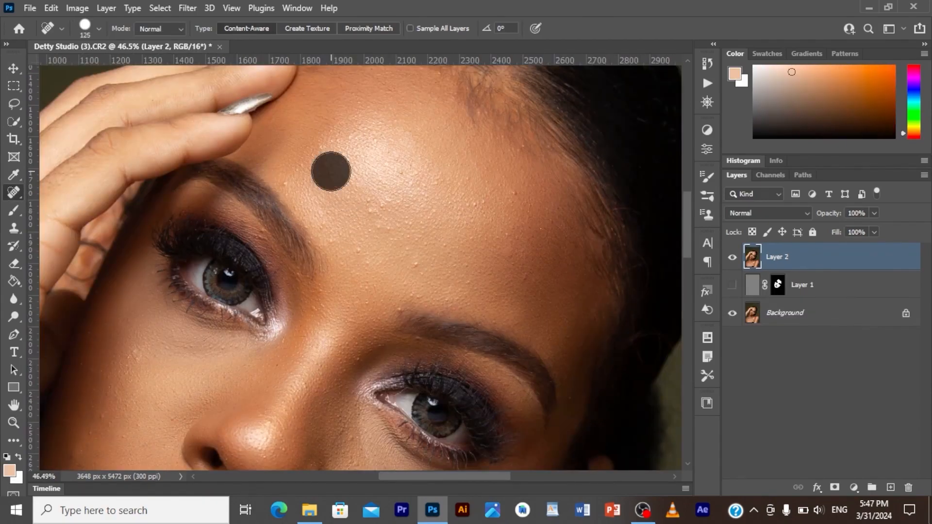
click(366, 206)
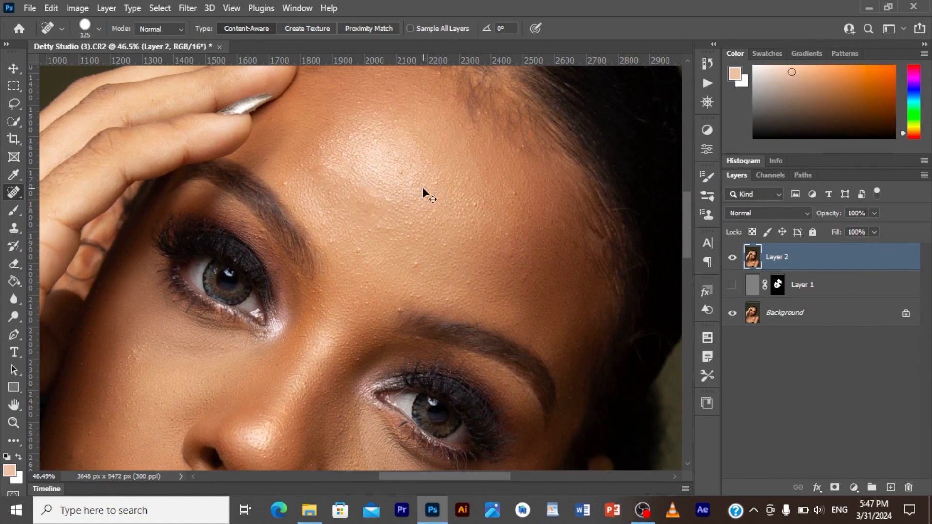
key(ctrl+z)
Remove the bumps on the lower forehead above the inner eyebrow with the Spot Healing Brush, using sizes 90 and 70
key(bracketleft)
key(bracketleft)
click(394, 264)
click(413, 266)
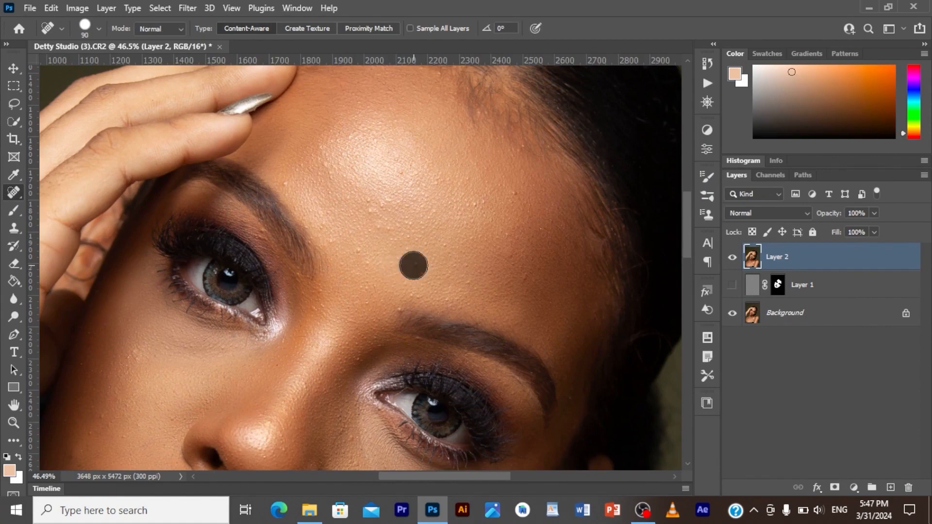
key(bracketleft)
key(bracketleft)
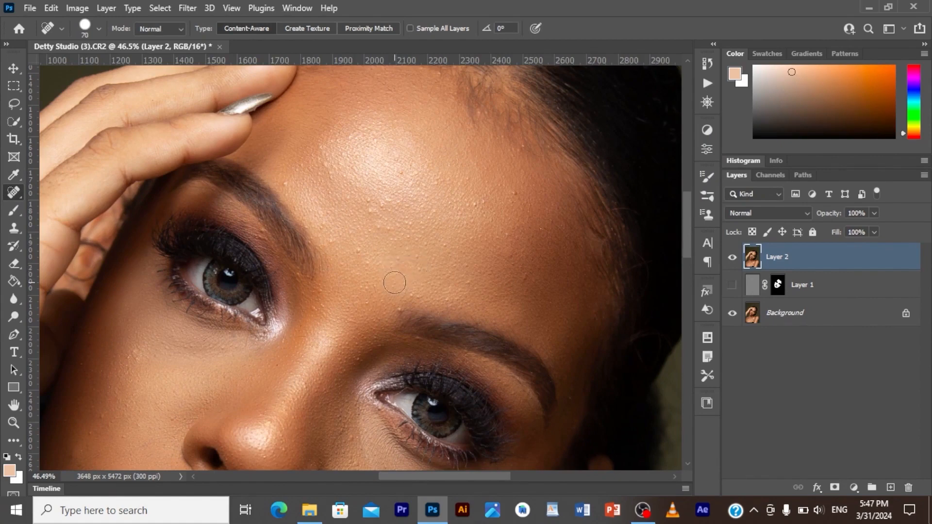
click(399, 309)
Spot-heal the small bumps across the centre of the forehead and above the other eyebrow with a smaller brush
key(bracketleft)
click(359, 247)
click(379, 227)
click(388, 229)
click(368, 209)
click(381, 206)
click(369, 200)
click(288, 183)
Spot-heal the blemishes on the cheek beside the raised hand with a size 50 brush
key(z)
click(301, 293)
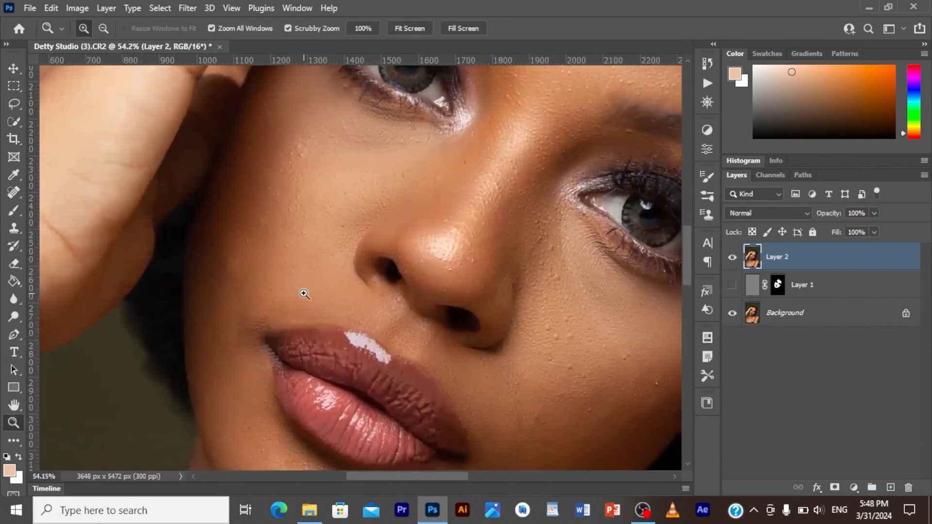
click(14, 193)
click(90, 193)
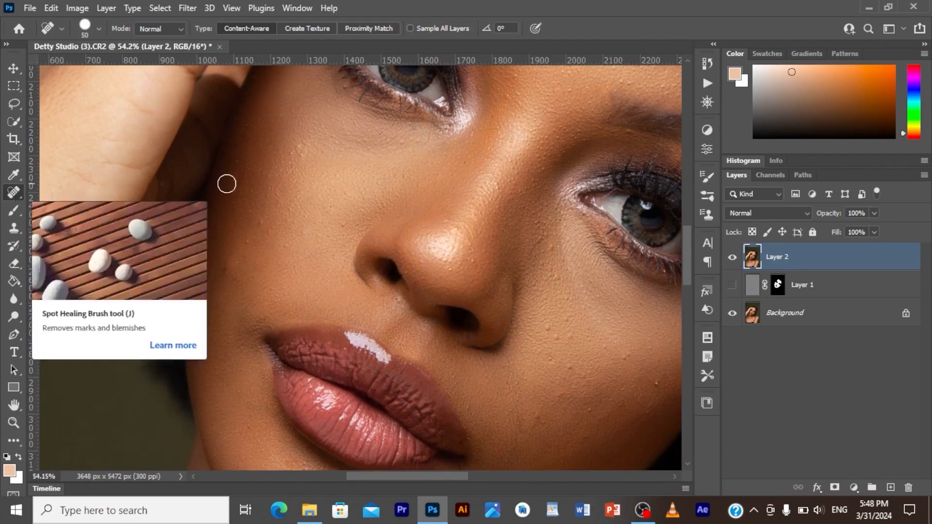
click(301, 154)
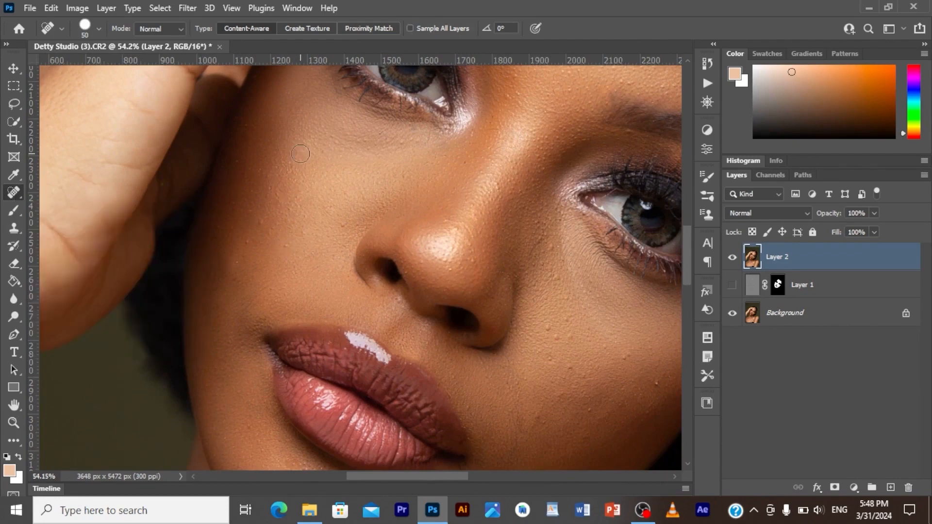
click(247, 240)
click(239, 160)
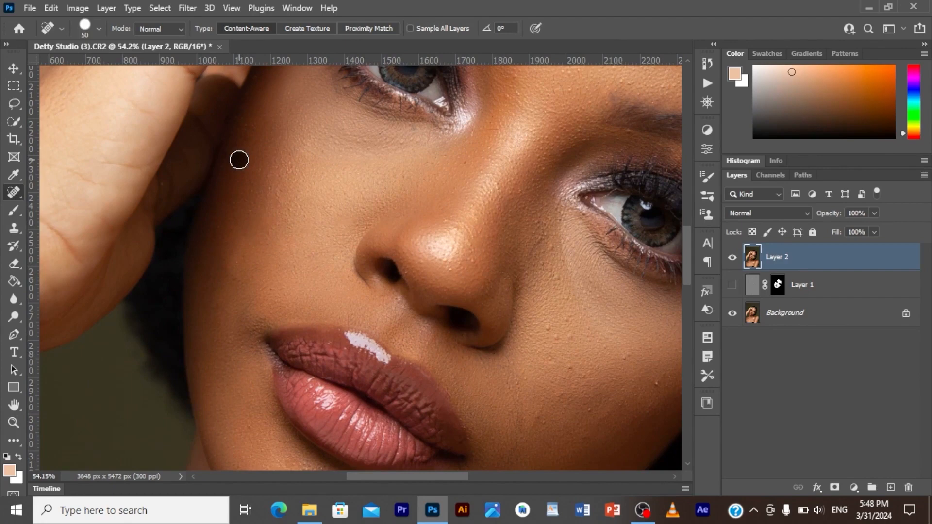
click(220, 225)
Spot-heal the bumps on the other cheek, from below the eye down toward the mouth
click(570, 333)
click(572, 369)
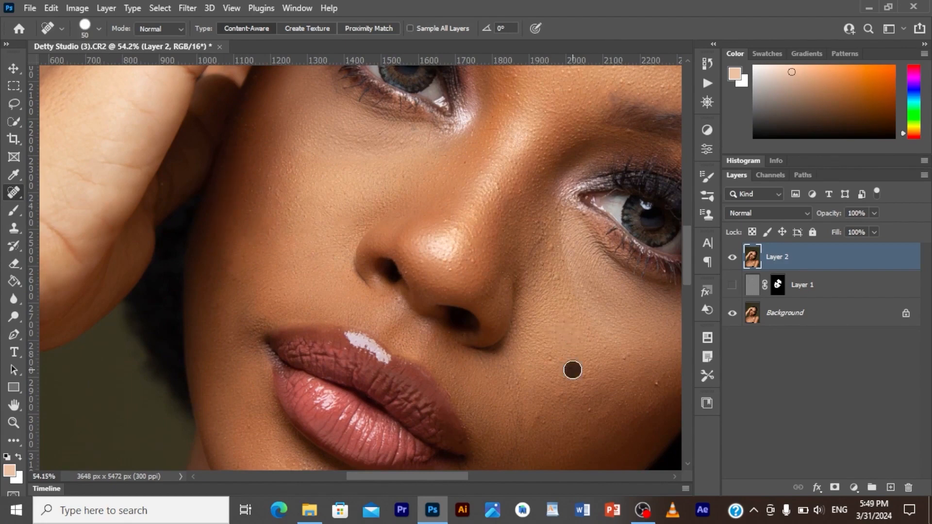
click(623, 358)
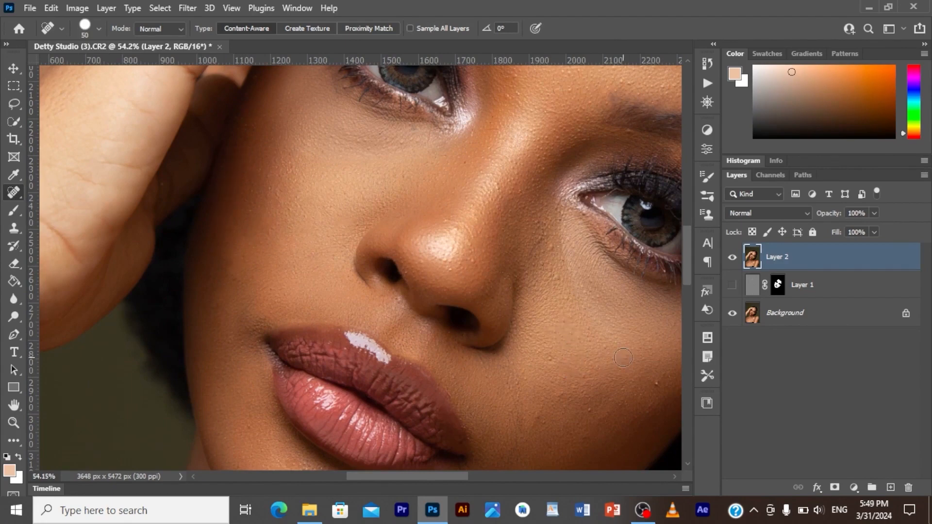
click(554, 358)
click(662, 383)
click(598, 301)
Remove the small bumps between the side of the nose and the inner eye corner with the Spot Healing Brush
click(548, 250)
click(559, 277)
click(563, 256)
click(539, 229)
click(538, 231)
click(540, 231)
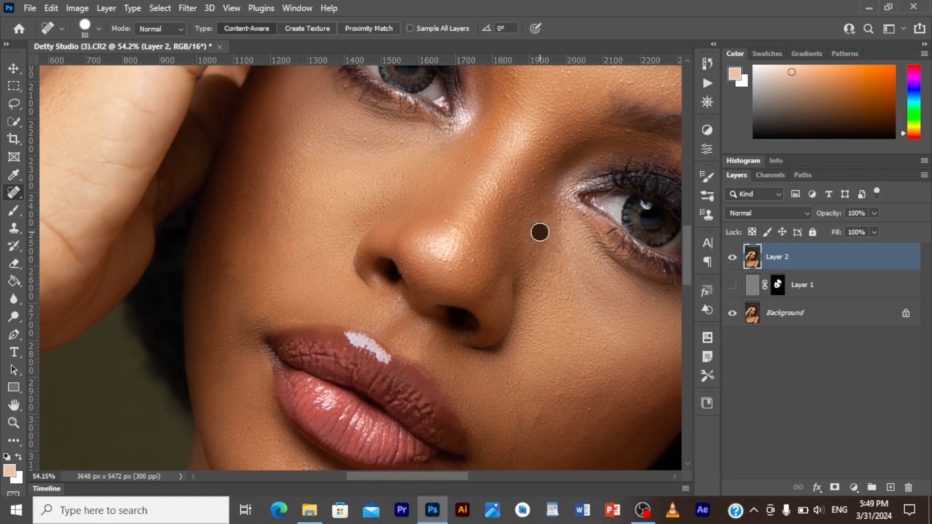
click(535, 260)
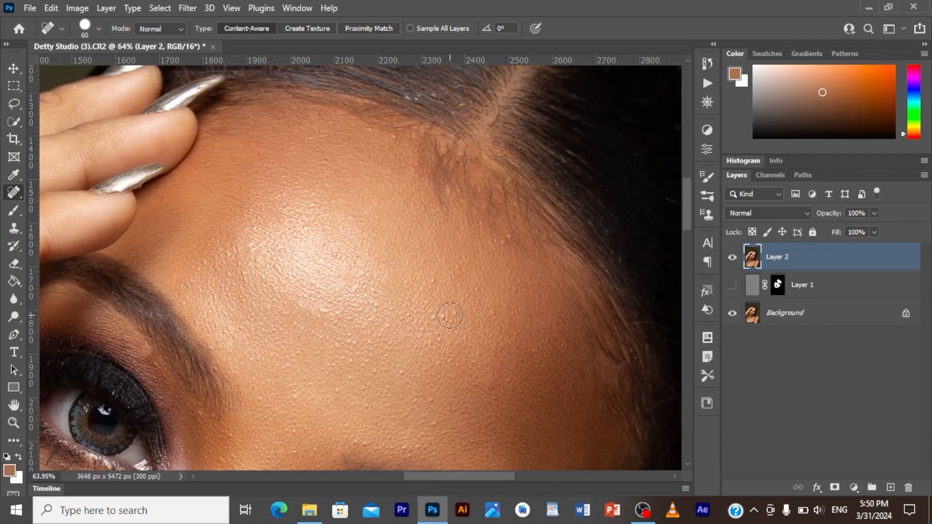
Reset the colours to default and sample a light skin tone from the forehead as the foreground colour
click(15, 175)
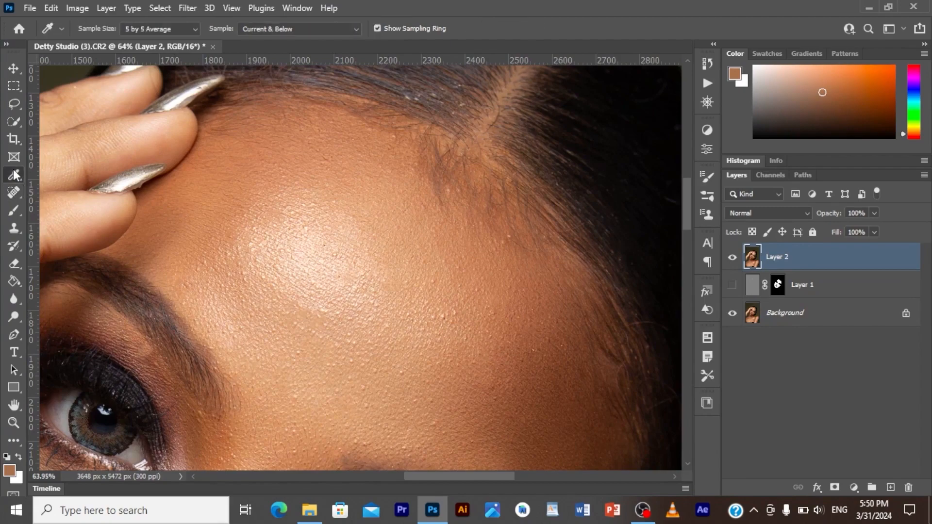
alt+click(448, 301)
click(6, 458)
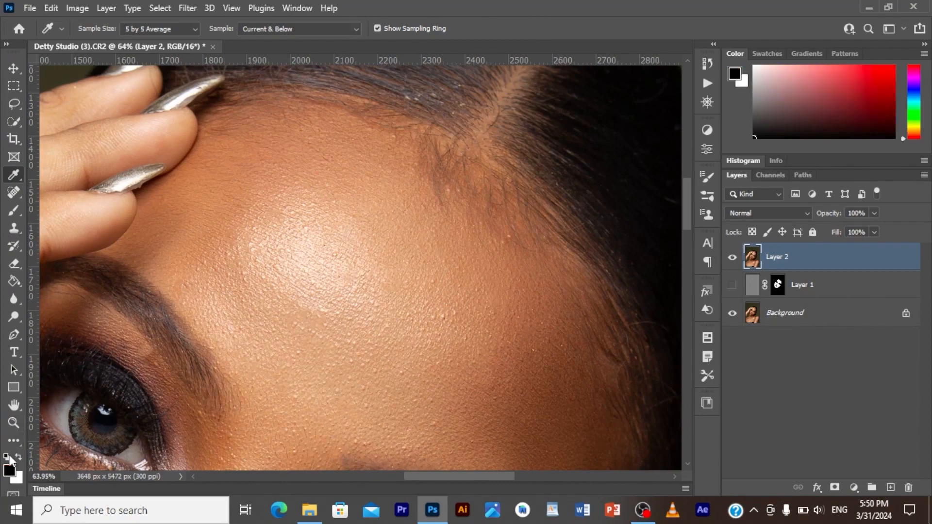
click(436, 279)
click(450, 305)
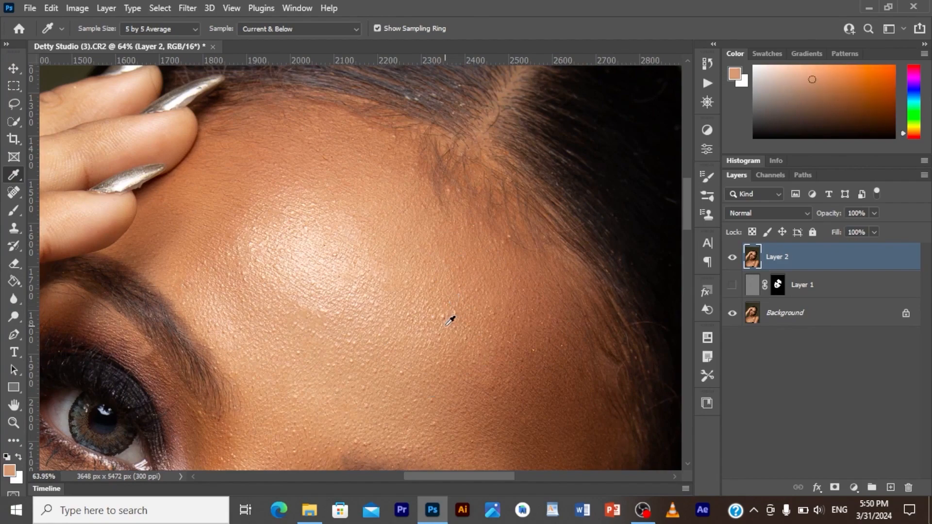
Spot-heal the bumps on the forehead toward the hairline, using brush sizes 60 and 50
key(j)
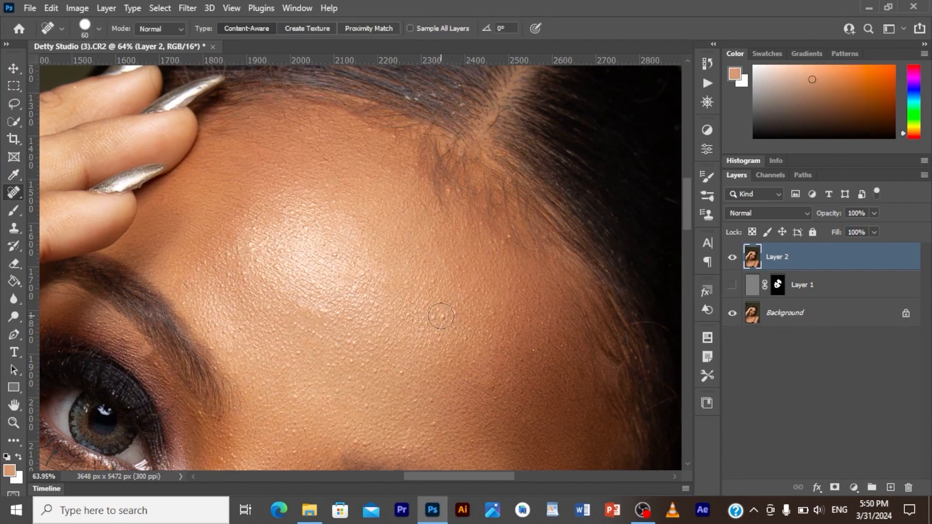
click(440, 315)
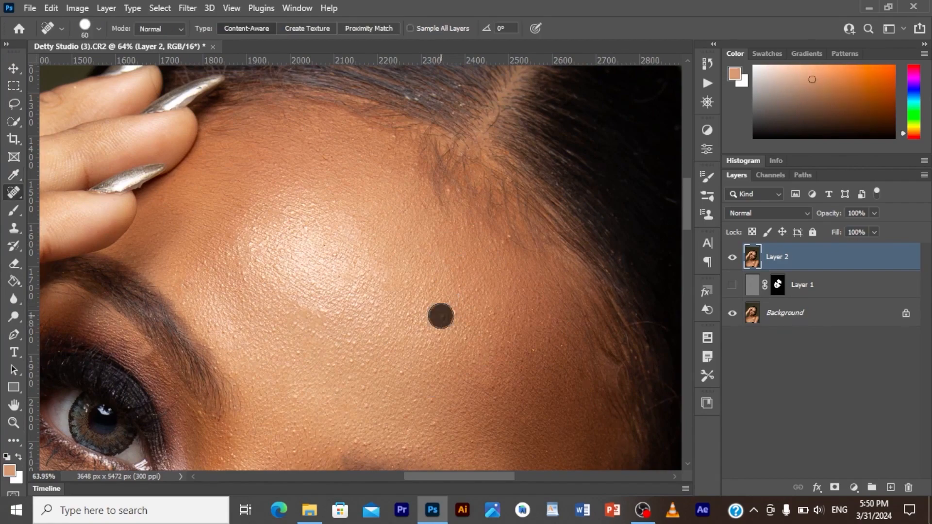
click(463, 306)
click(497, 314)
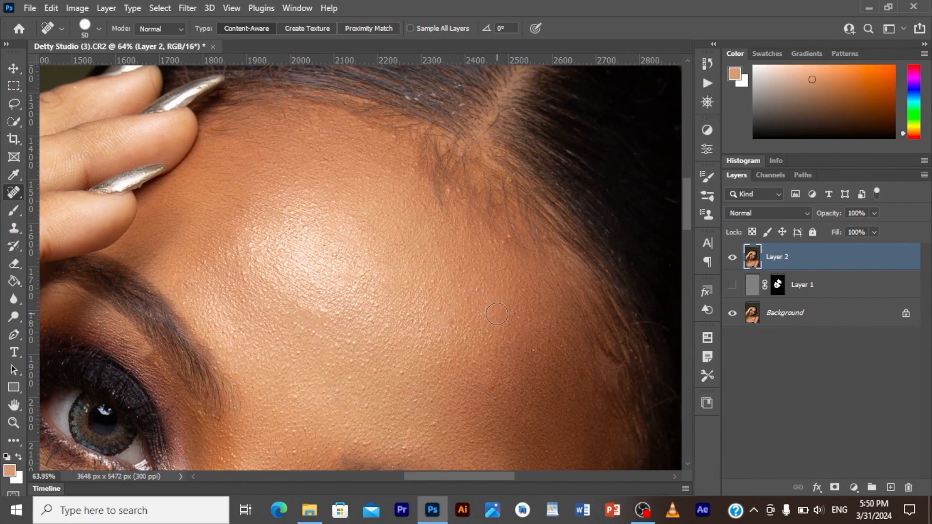
click(507, 239)
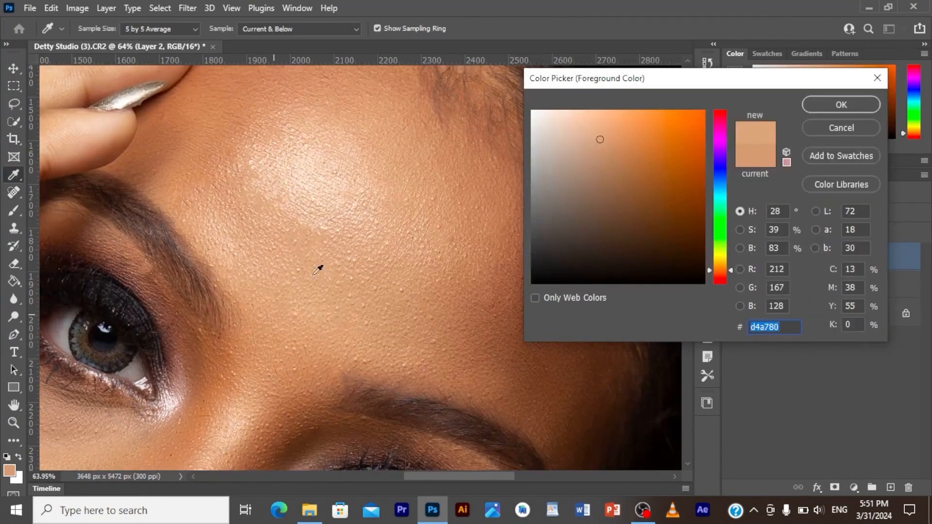
Sample a forehead skin tone in the Color Picker and accept it as the foreground colour
drag(275, 247, 443, 240)
click(841, 104)
Spot-heal the bumps on the lower forehead and between the eyebrows, reducing the brush size to 40
key(j)
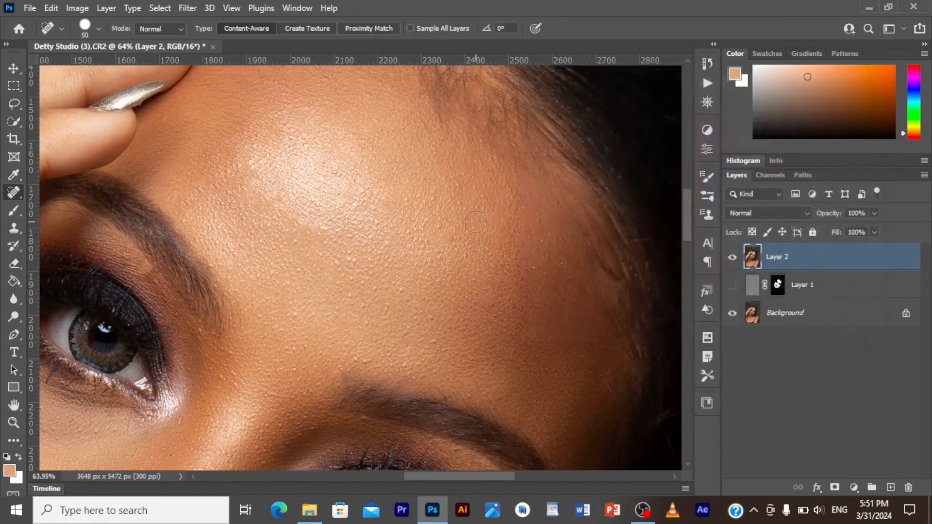
click(367, 306)
key(bracketleft)
click(366, 323)
click(352, 294)
click(259, 302)
click(262, 315)
click(293, 350)
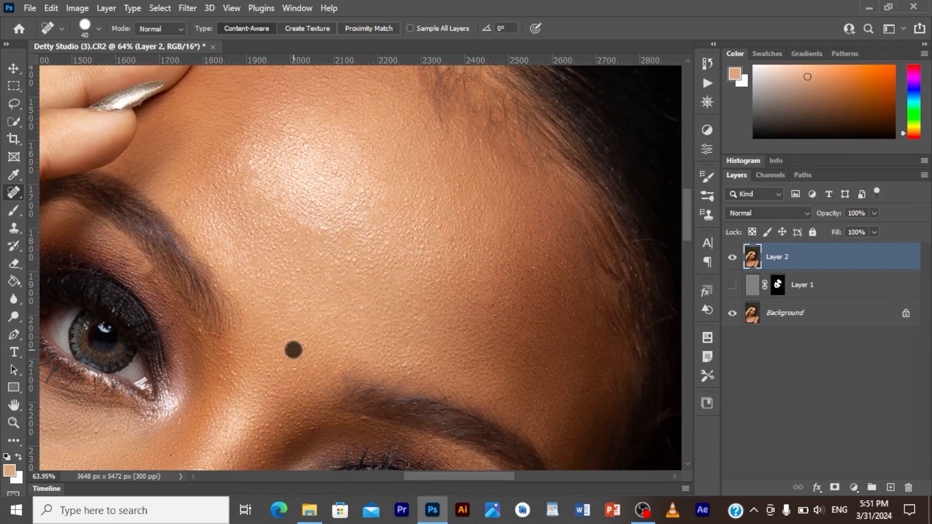
click(294, 366)
click(198, 336)
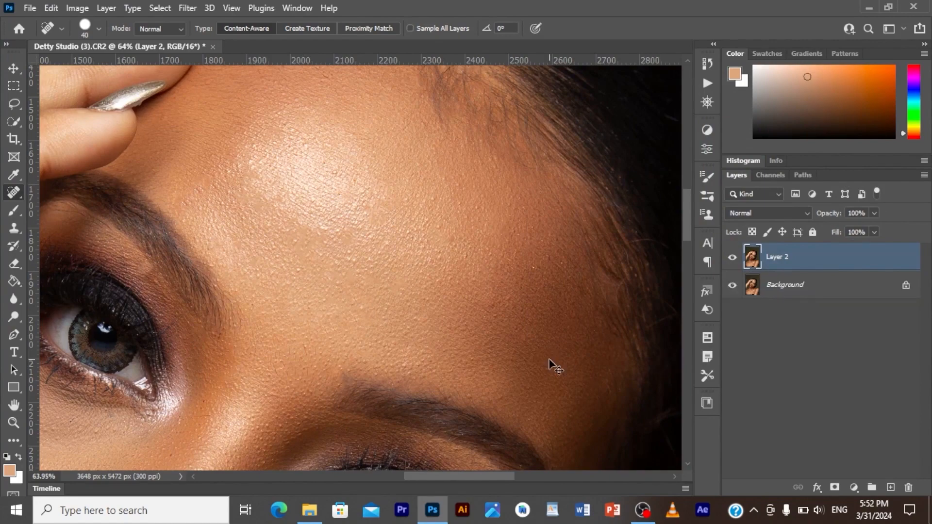
Duplicate Layer 2 and set the copy's blend mode to Vivid Light
key(ctrl+j)
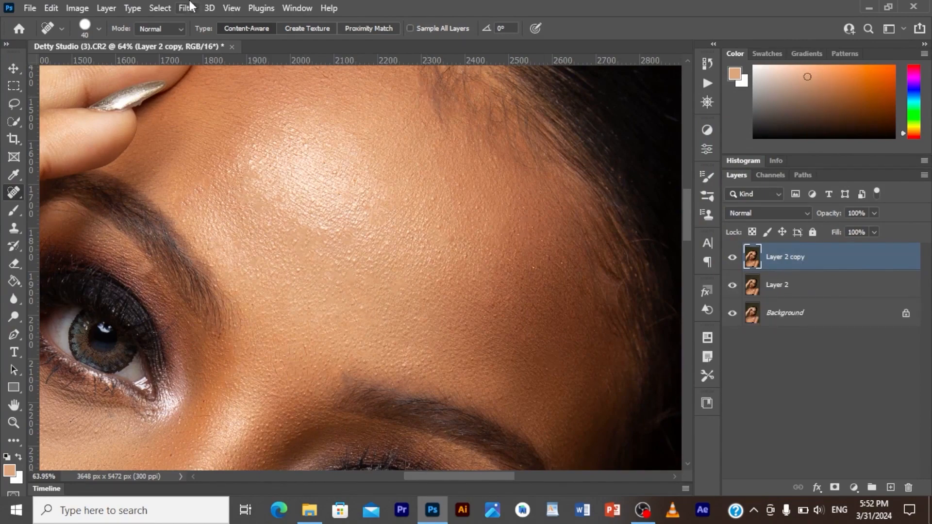
key(v)
click(771, 213)
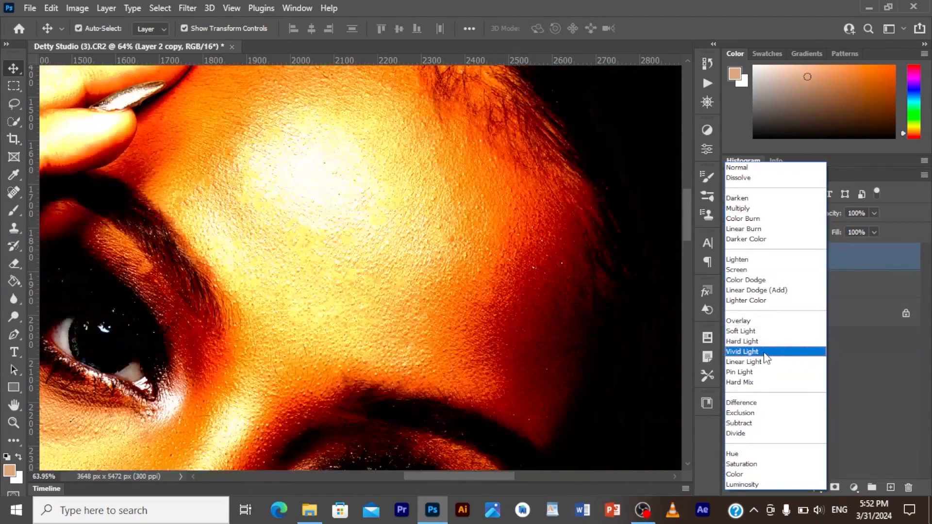
click(764, 351)
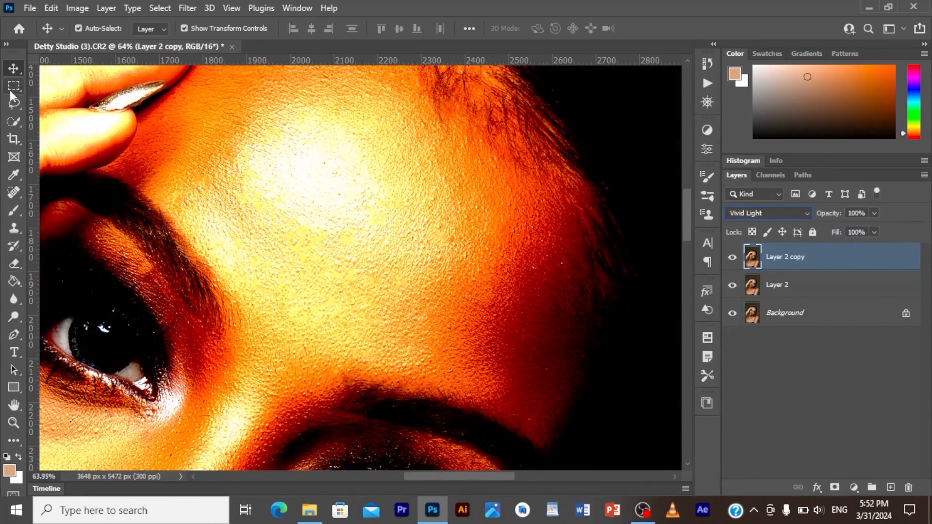
Invert the colours of the duplicated Vivid Light layer
click(14, 423)
drag(402, 152, 320, 163)
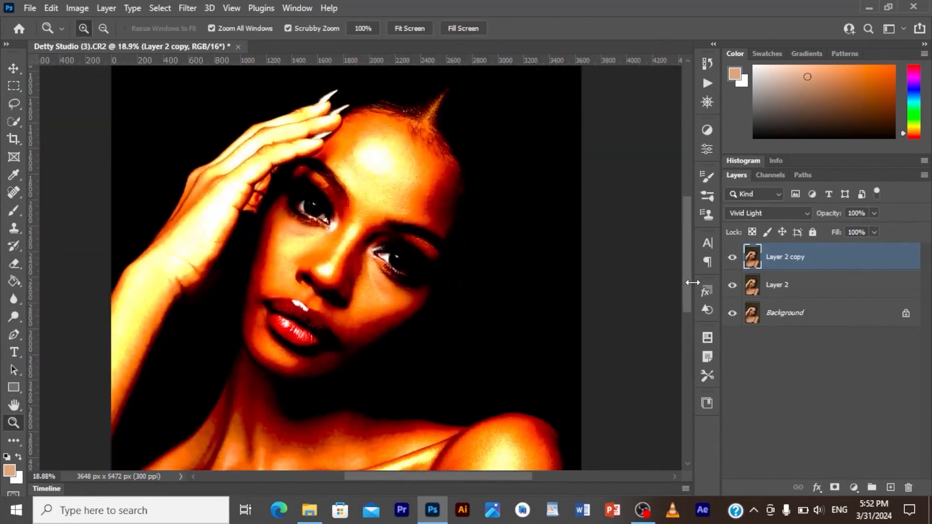
click(187, 8)
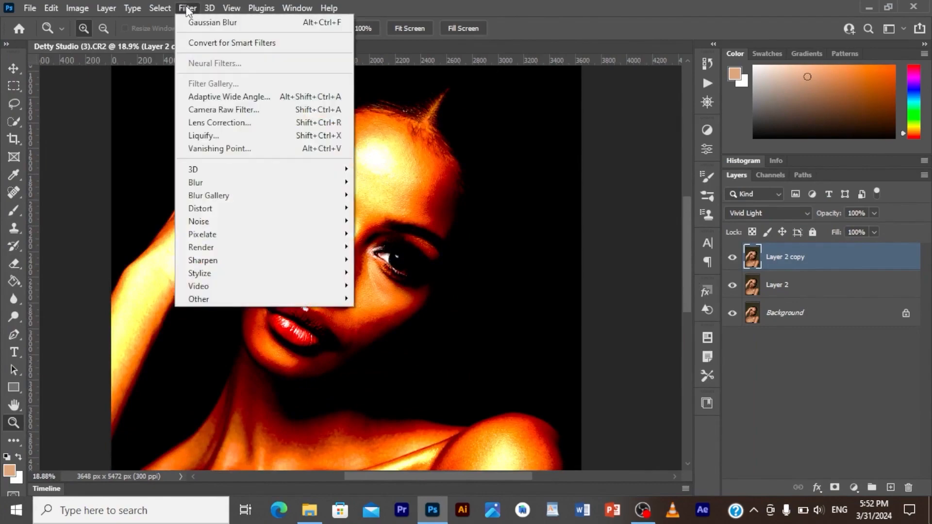
click(226, 9)
click(79, 8)
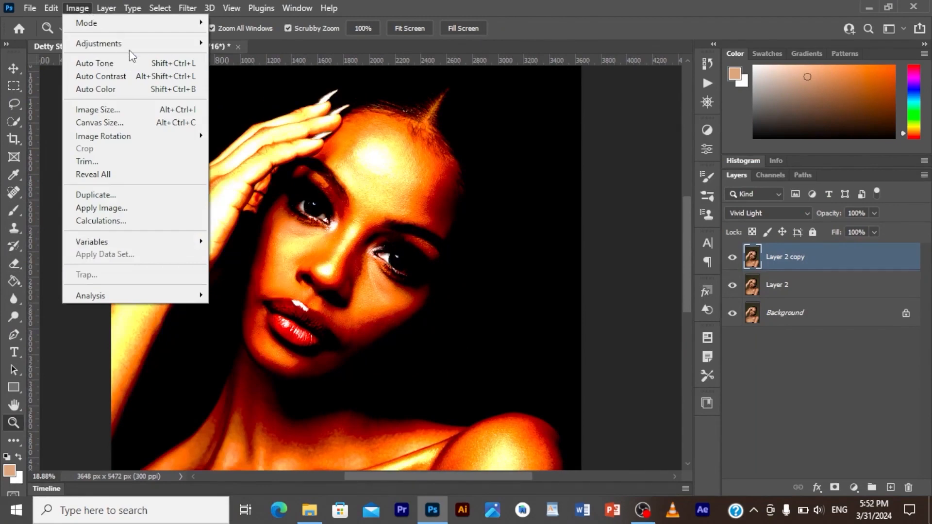
mouse_move(136, 43)
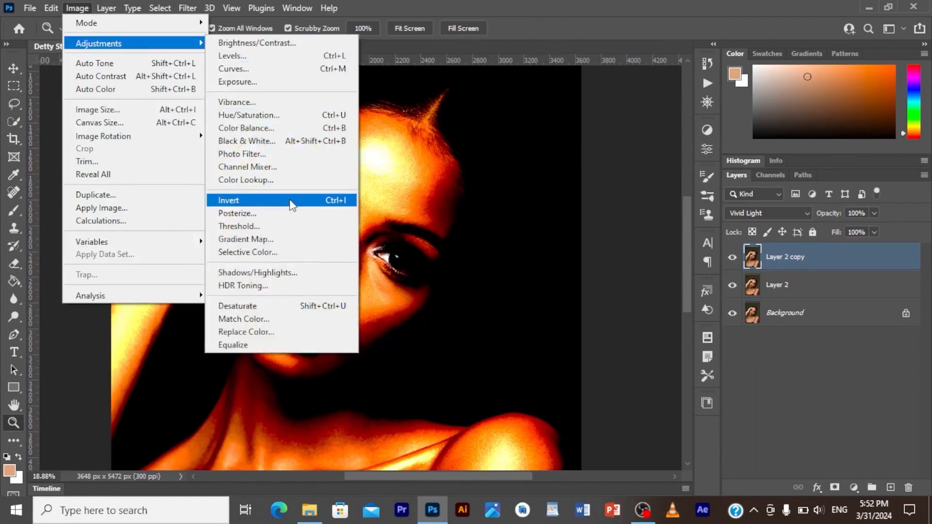
click(290, 200)
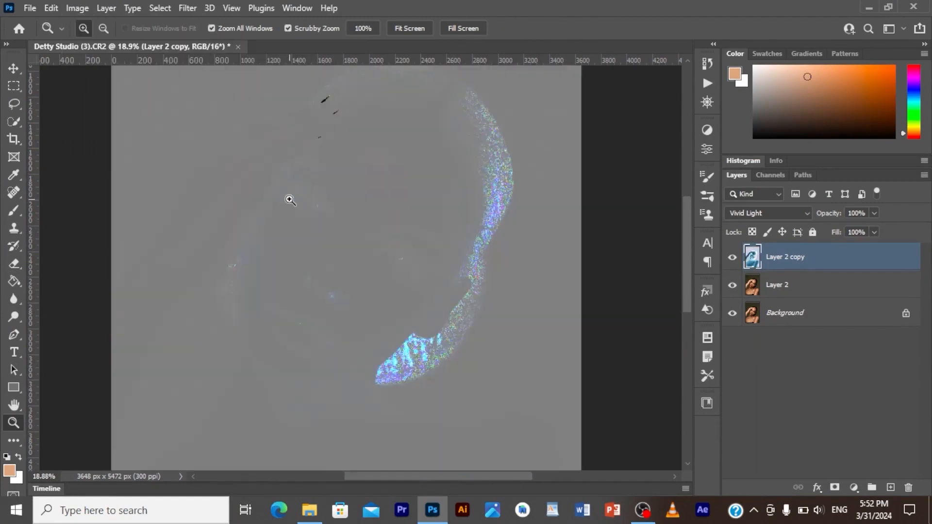
drag(386, 267, 353, 272)
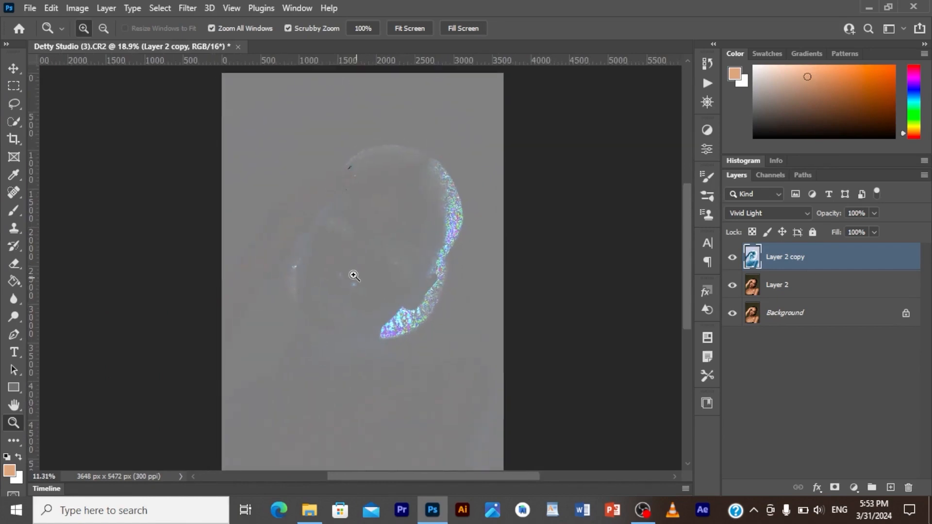
Apply a High Pass filter with a 12-pixel radius to the inverted Vivid Light layer
click(187, 8)
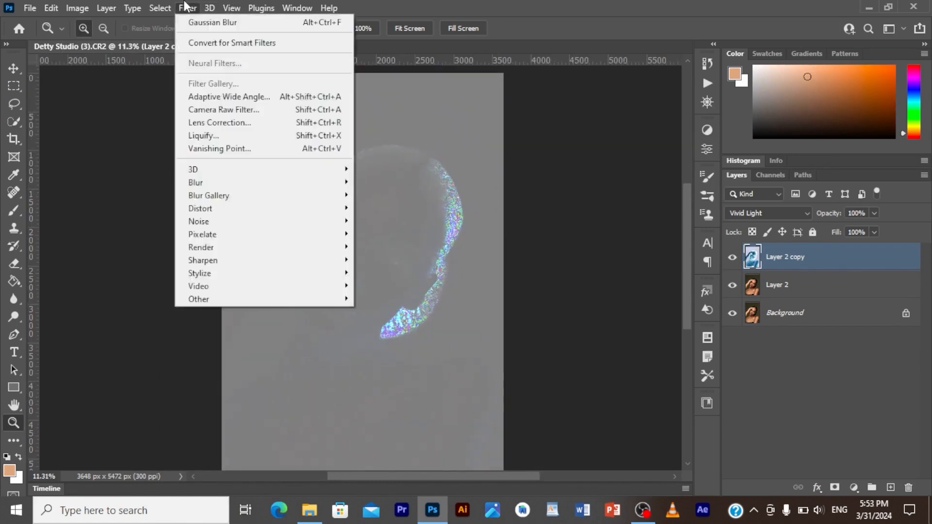
click(381, 309)
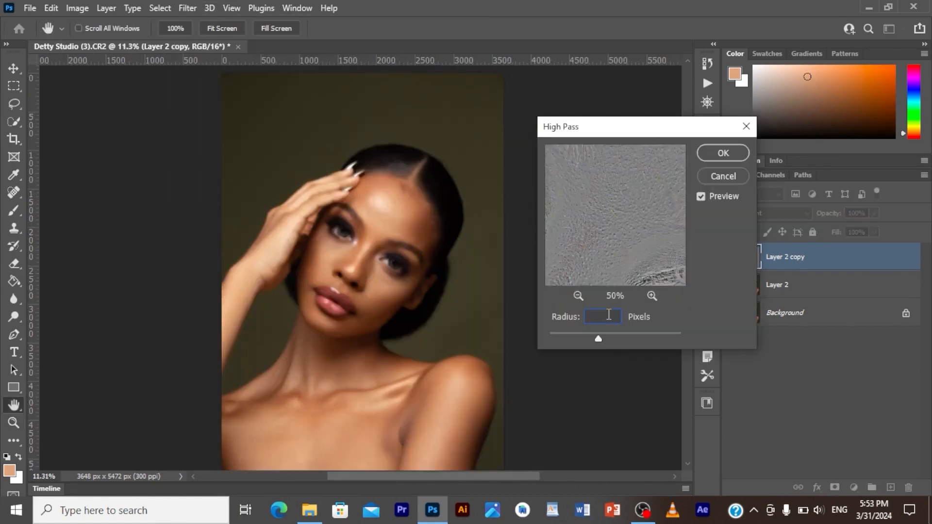
text(12)
click(718, 153)
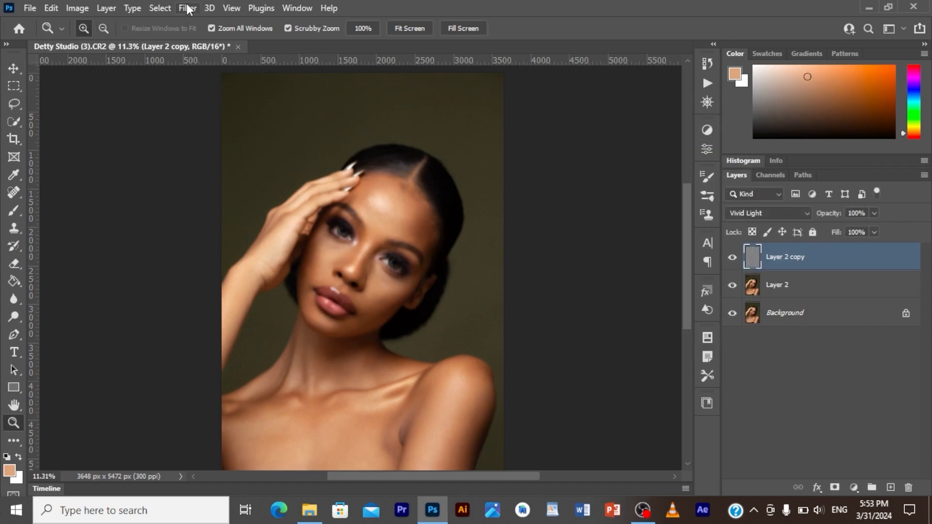
Apply a slight Gaussian Blur to the high-passed Layer 2 copy, keeping the radius near the low end
click(188, 8)
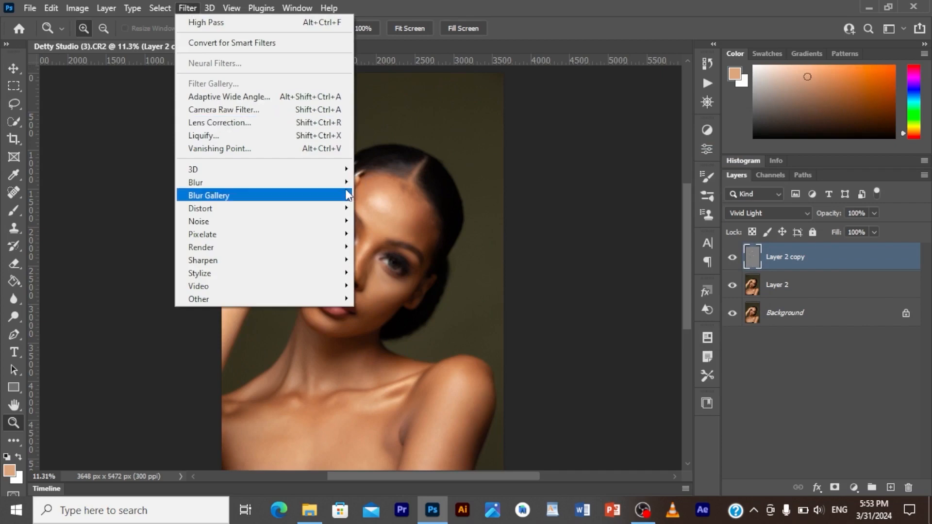
mouse_move(347, 184)
click(413, 233)
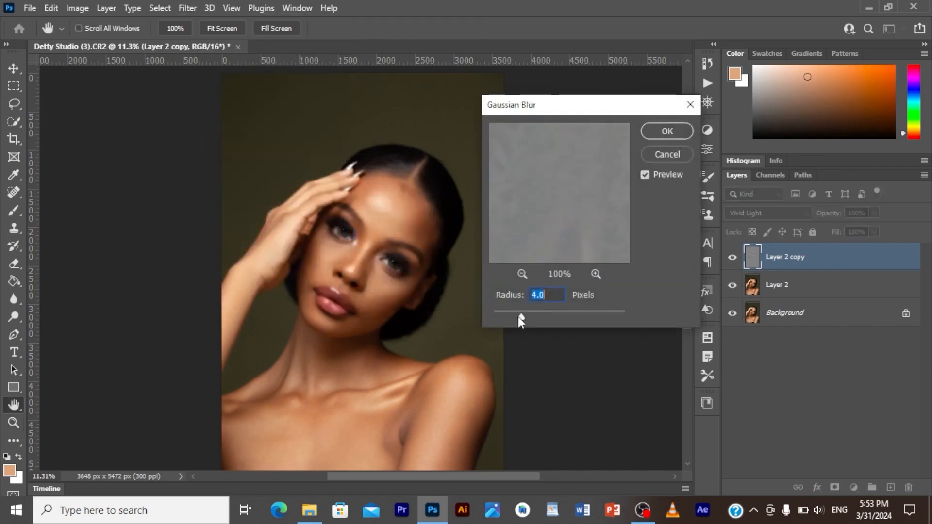
drag(521, 315, 487, 314)
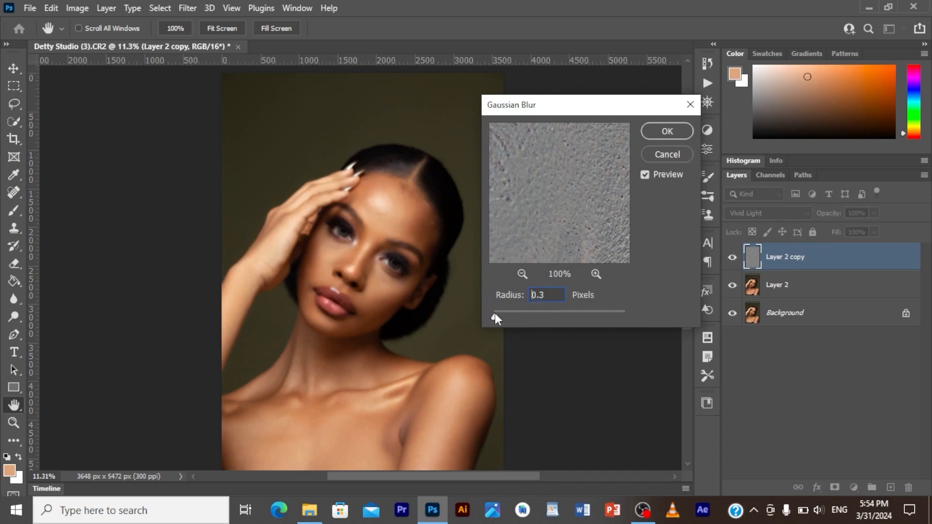
drag(495, 313, 506, 313)
click(667, 131)
Add a black mask to Layer 2 copy that hides the smoothing effect
key(z)
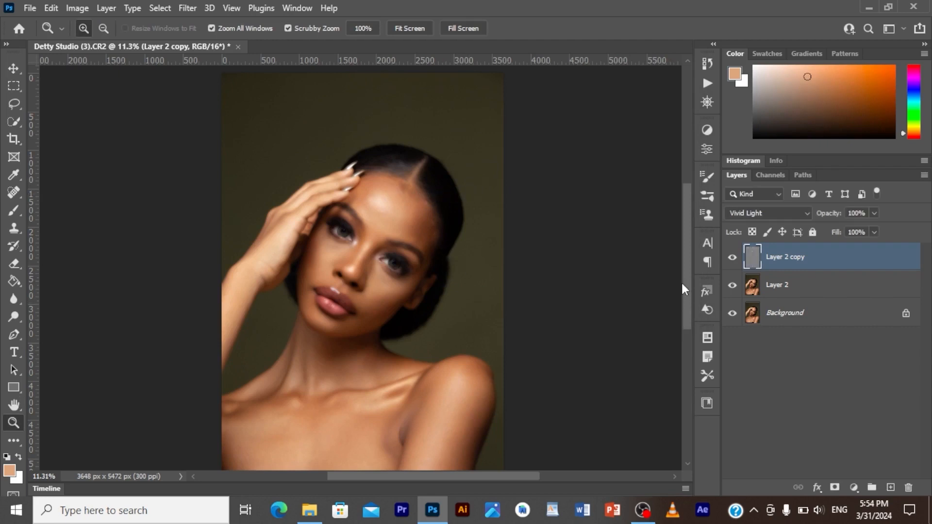
key(alt)
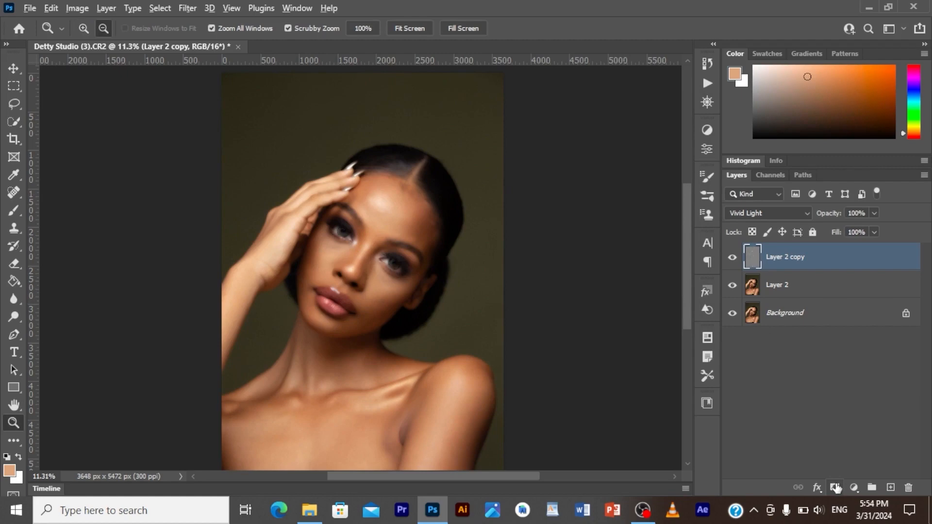
alt+click(833, 487)
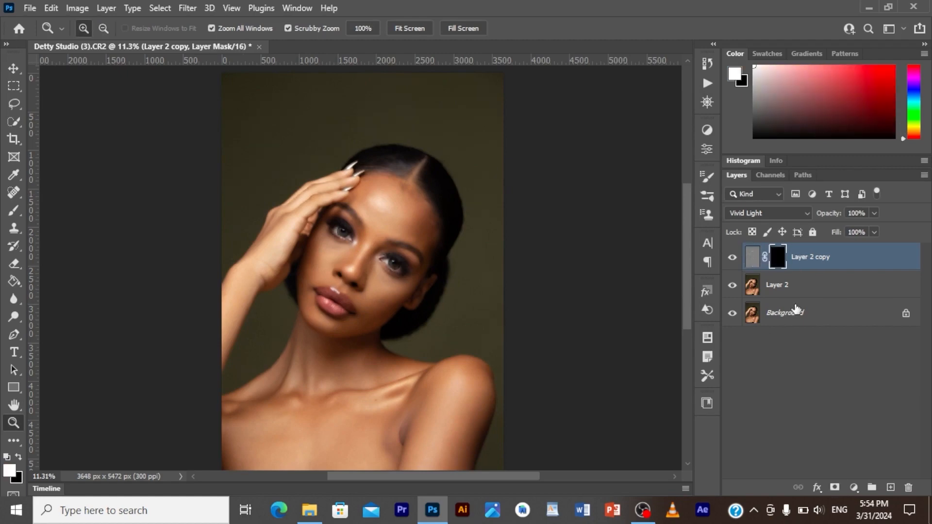
Paint white on the layer mask over the forehead with a soft brush, starting at size 200, and enlarge the brush to 300
drag(376, 190, 416, 279)
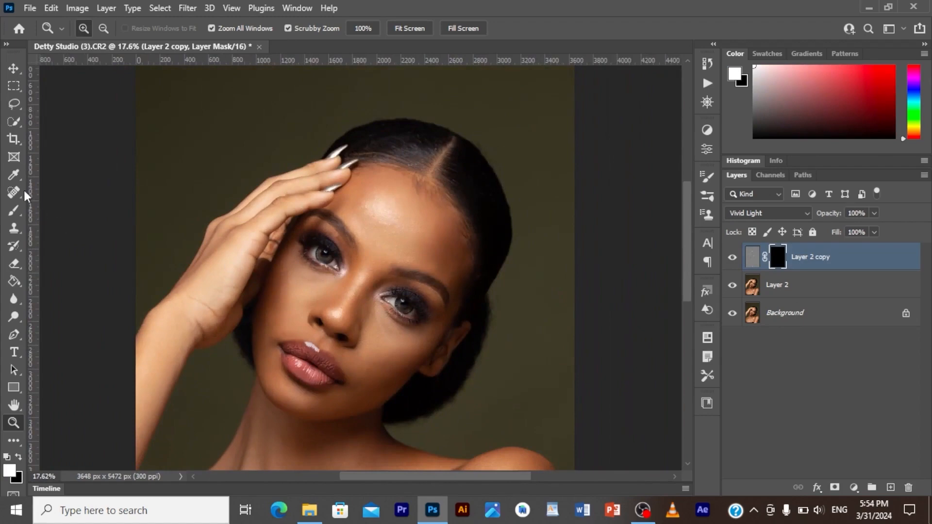
click(10, 214)
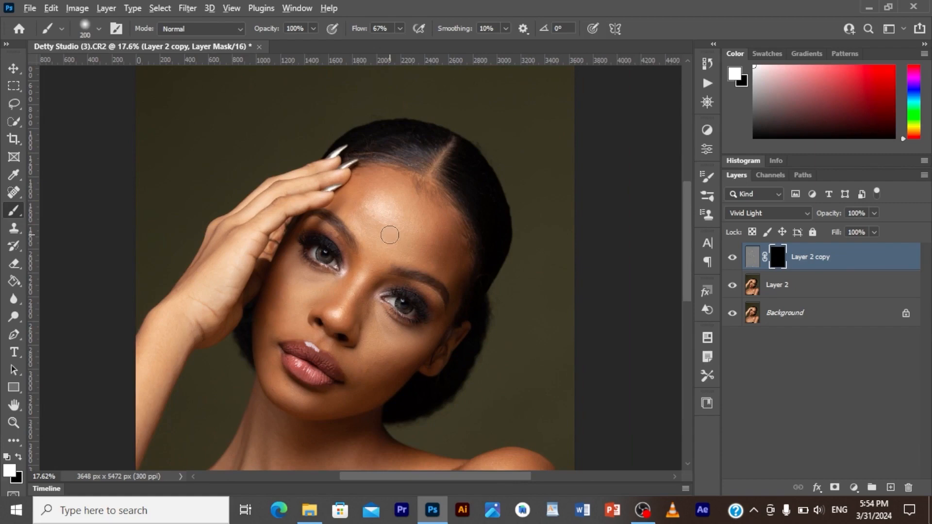
key(z)
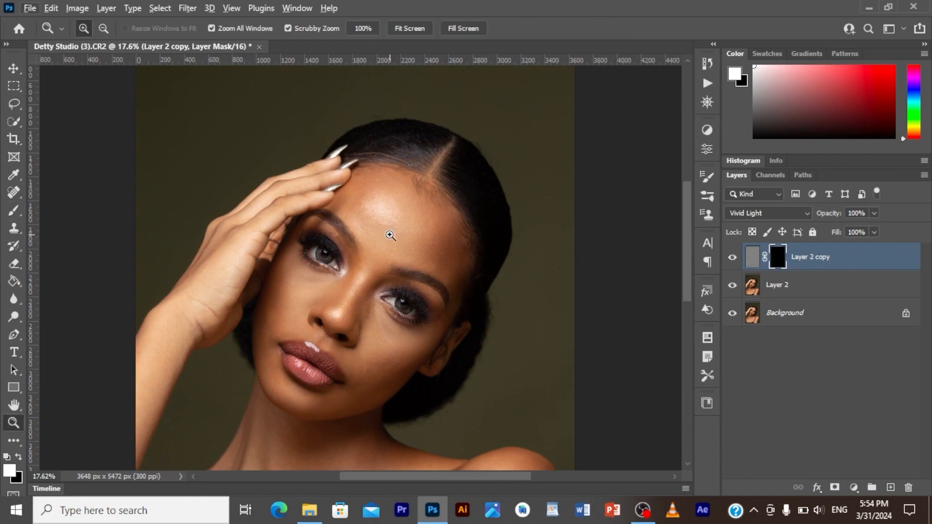
drag(400, 221, 431, 297)
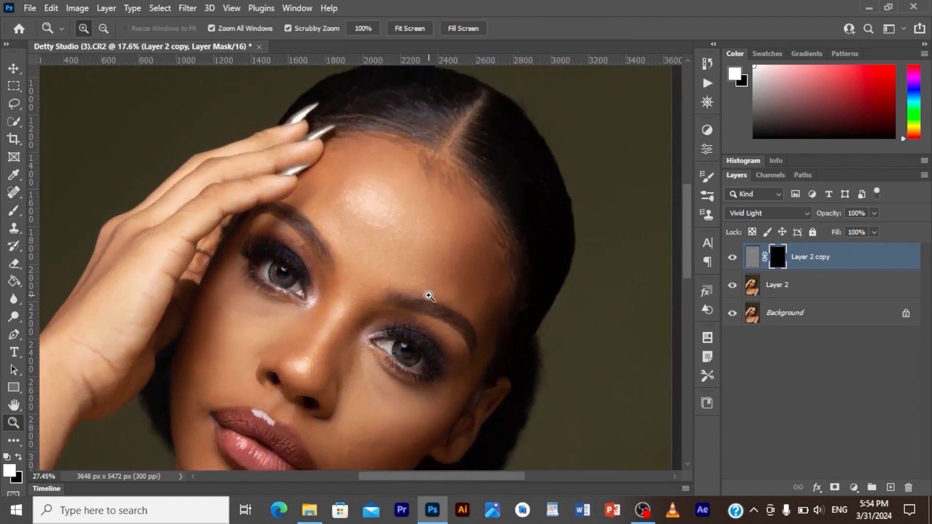
key(b)
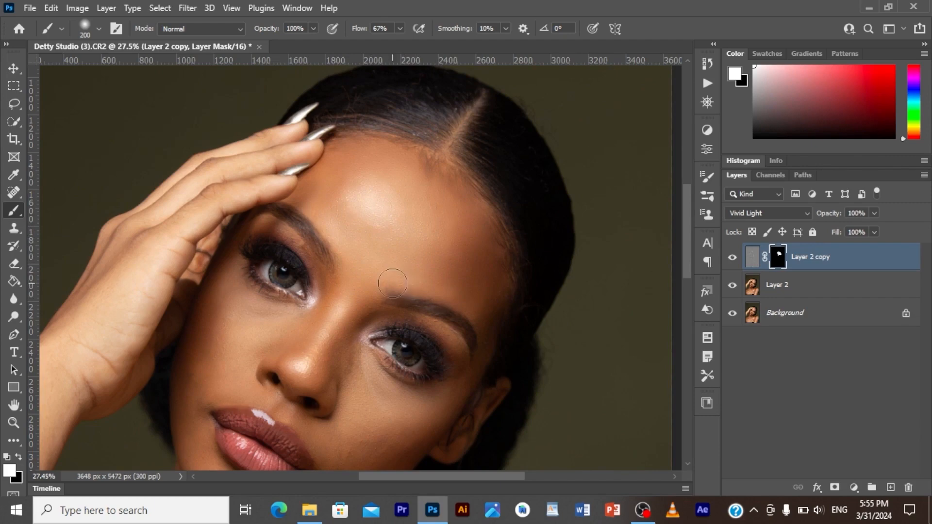
key(bracketleft)
key(bracketright)
key(bracketright)
Paint white on the mask over the cheeks with the soft brush at size 300 to smooth the skin
key(z)
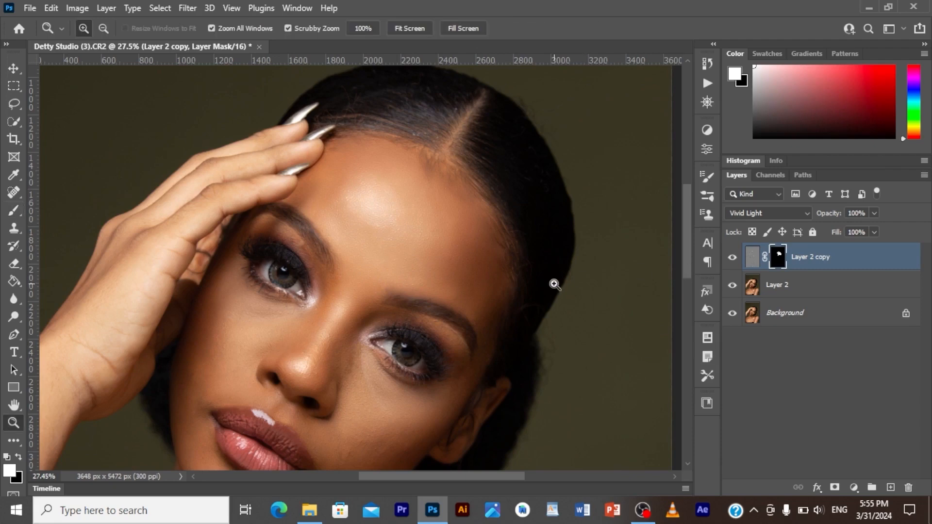
drag(552, 282, 508, 283)
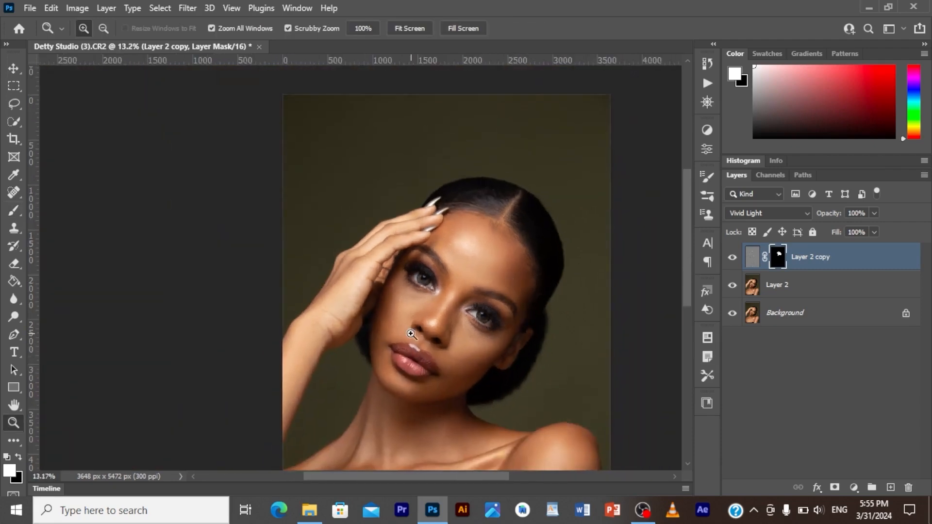
key(b)
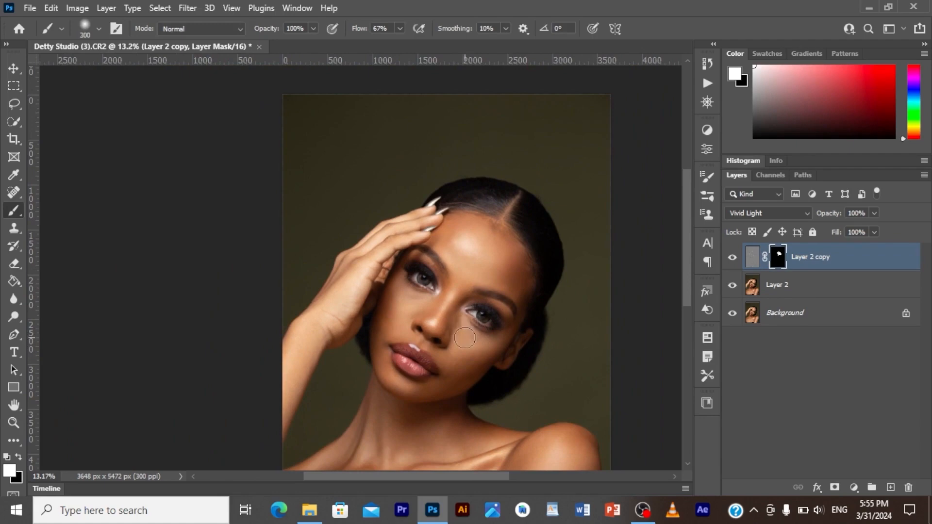
key(z)
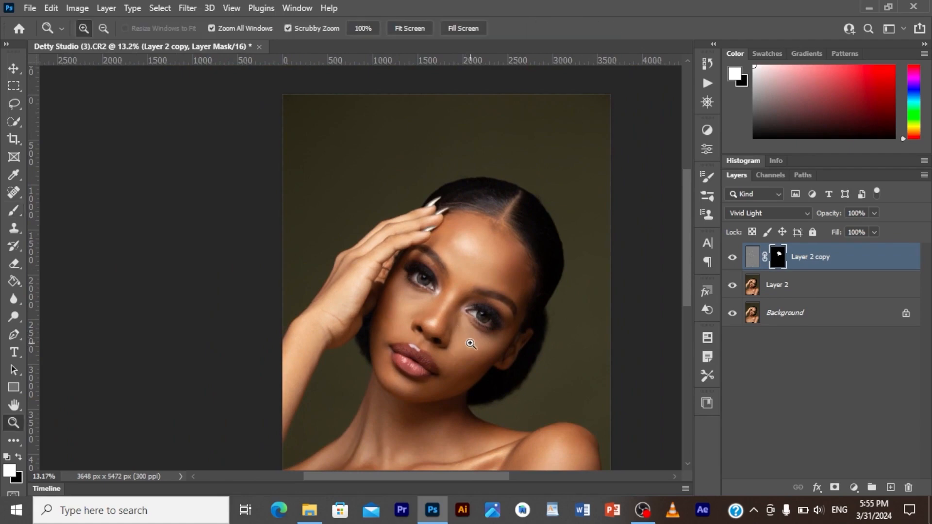
drag(464, 337, 498, 364)
key(b)
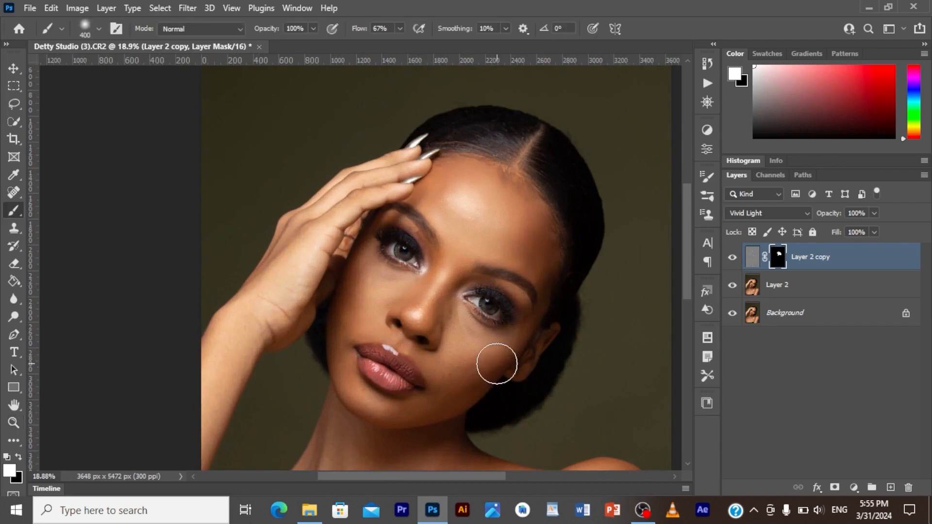
key(bracketleft)
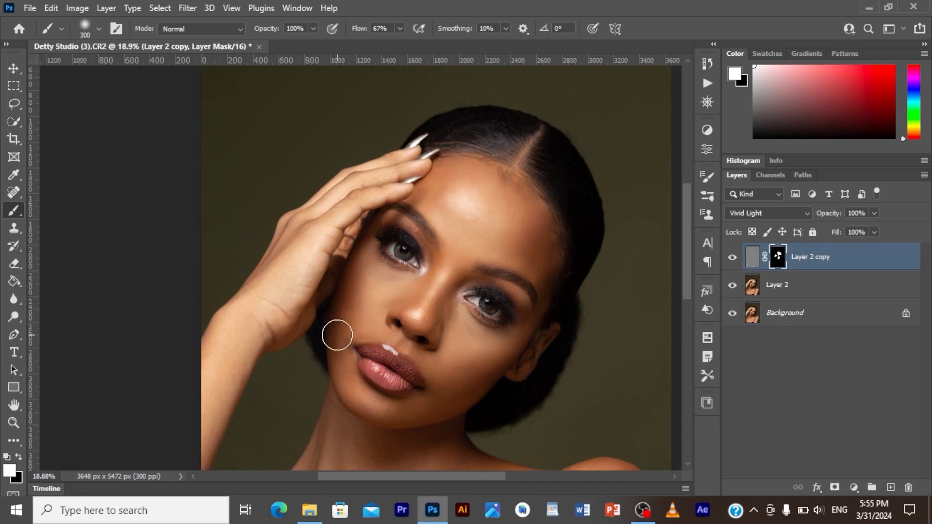
Paint white on the mask over the remaining facial skin around the features, varying the brush size and ending at 175
key(bracketleft)
key(bracketleft)
key(bracketright)
key(bracketleft)
key(bracketleft)
key(bracketleft)
key(bracketleft)
key(bracketright)
key(bracketright)
key(bracketleft)
key(z)
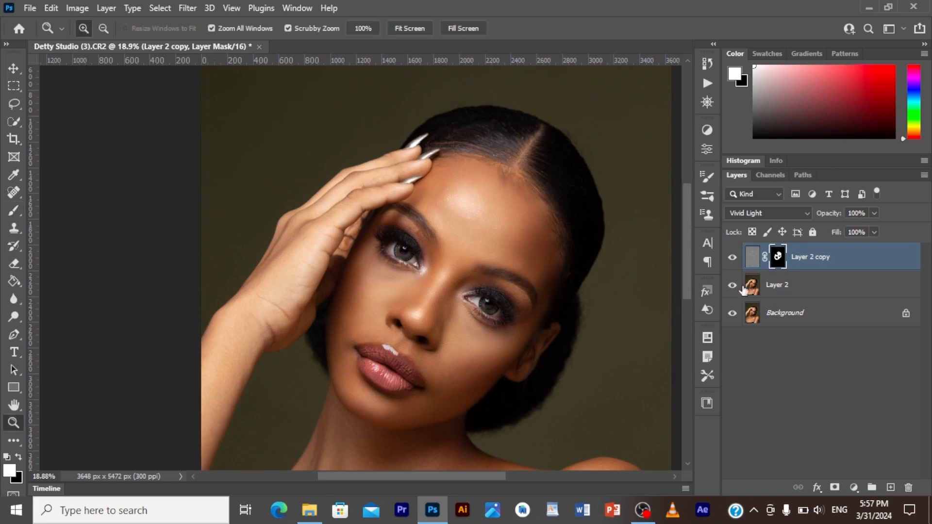
drag(493, 217, 449, 220)
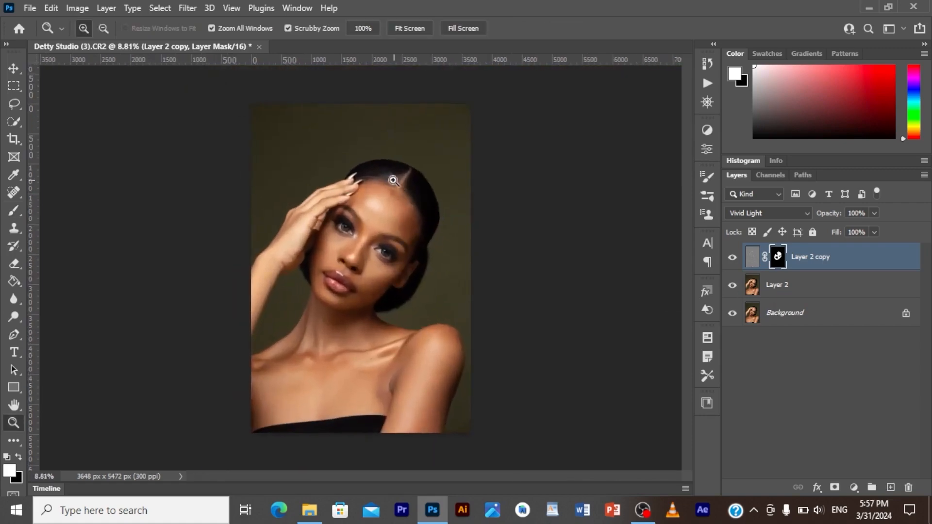
drag(395, 175, 391, 259)
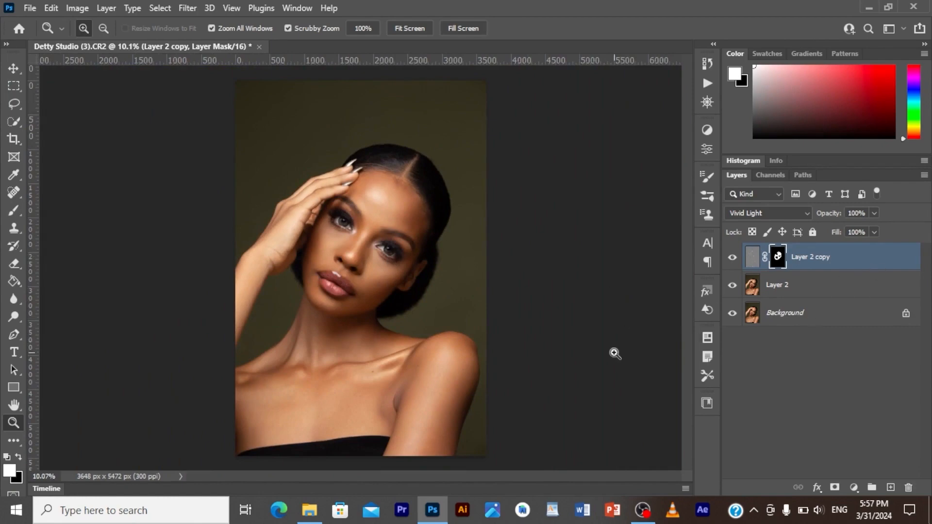
click(642, 510)
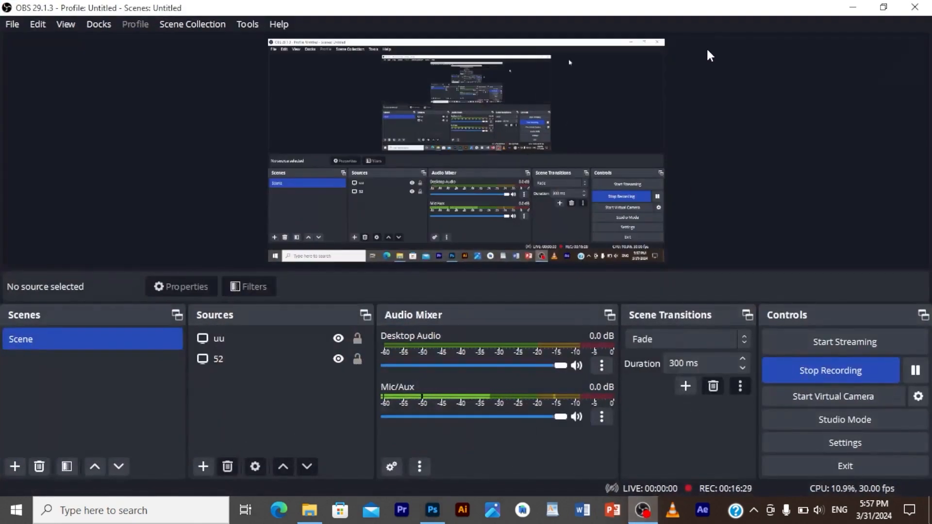
click(853, 7)
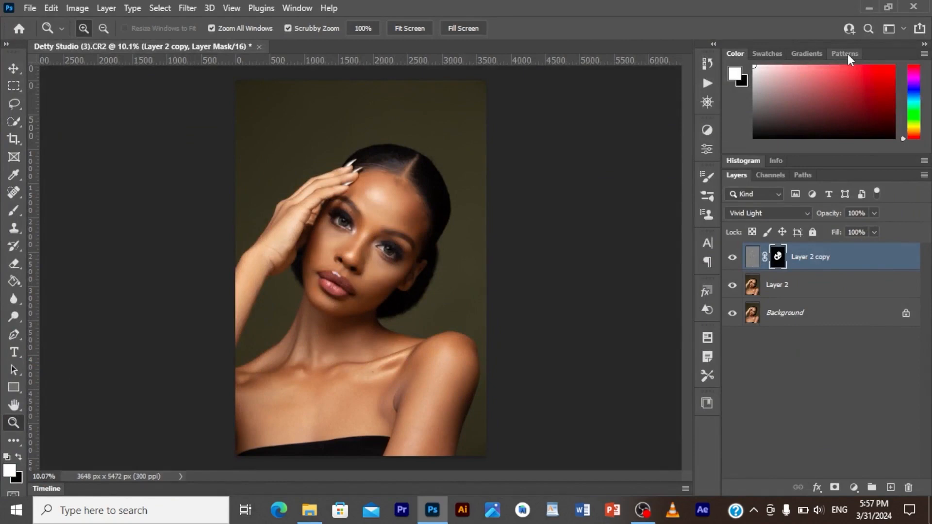
Enlarge the brush to 300 and paint white on the mask over the neck, collarbones and chest
drag(340, 290, 369, 325)
drag(369, 399, 406, 386)
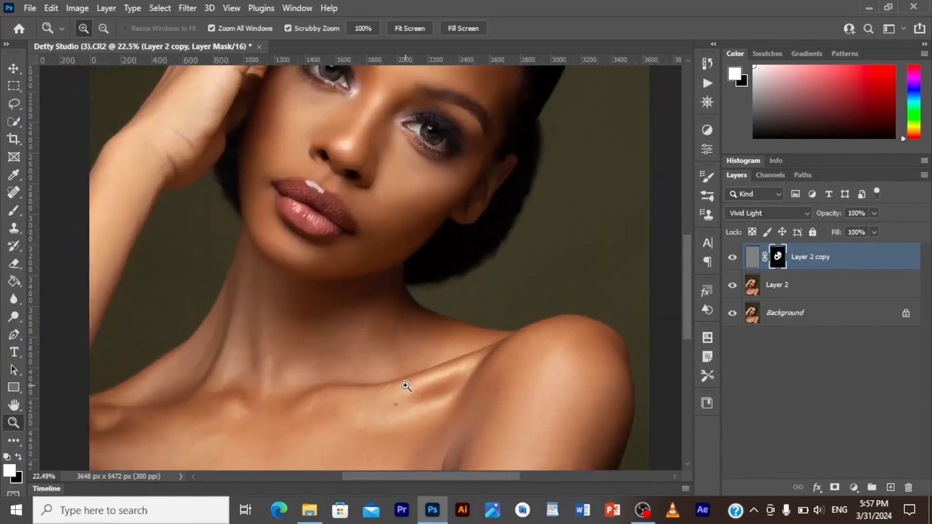
drag(684, 285, 684, 314)
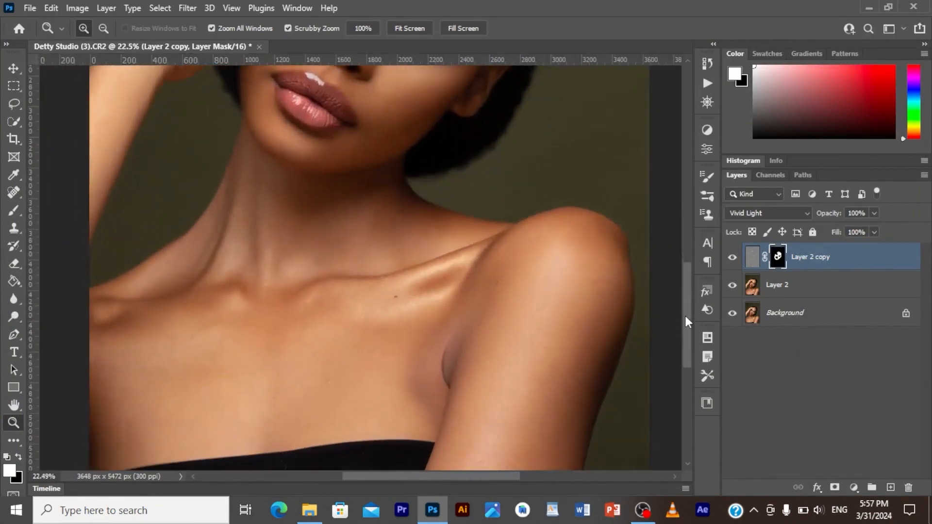
key(b)
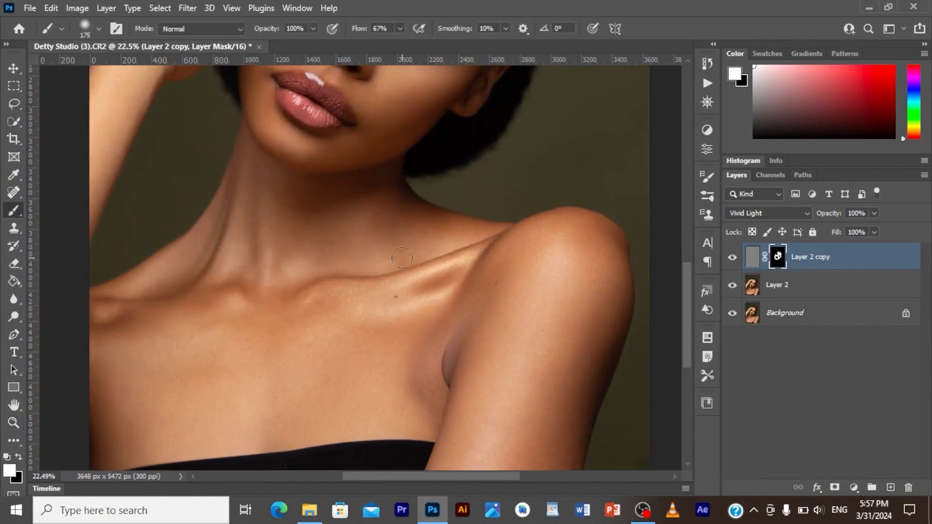
key(bracketright)
key(bracketright)
key(bracketright)
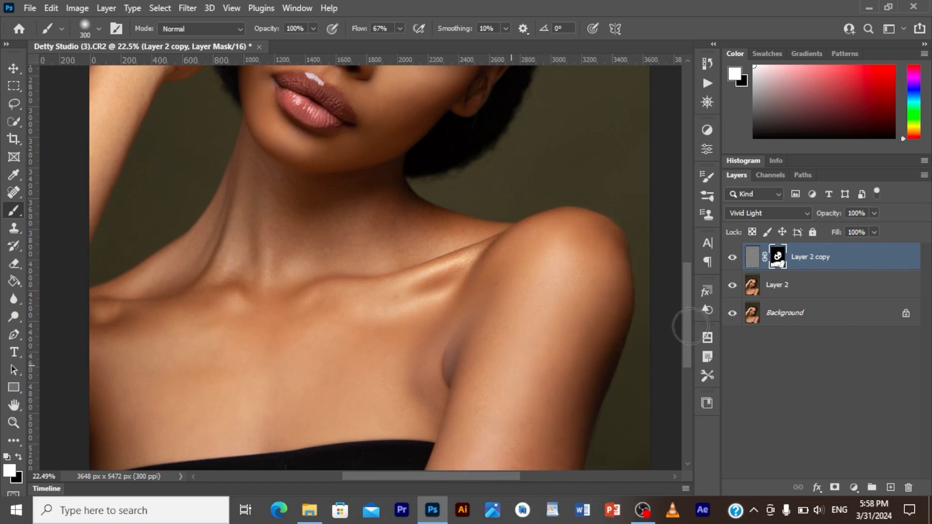
Paint white on the mask over the lower chest, upper arm and collarbone area with the size 300 brush
drag(686, 331, 686, 364)
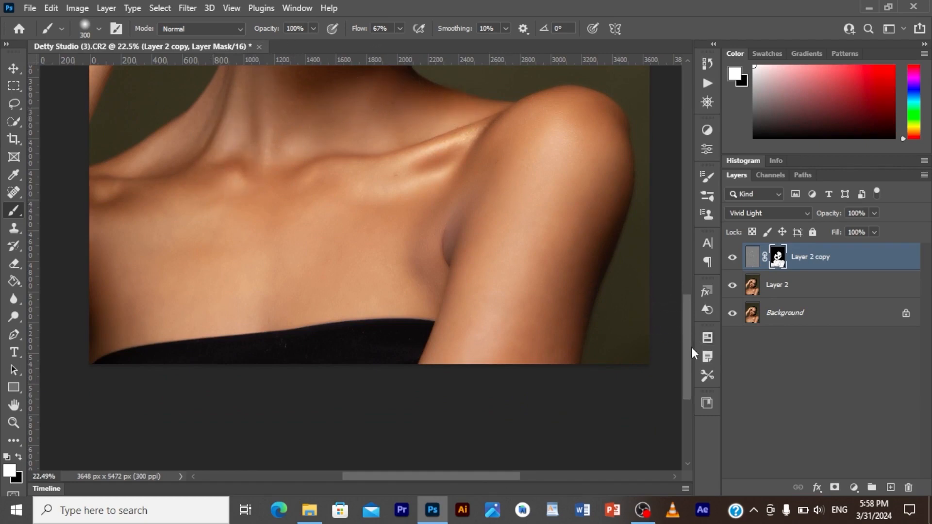
drag(691, 348, 690, 306)
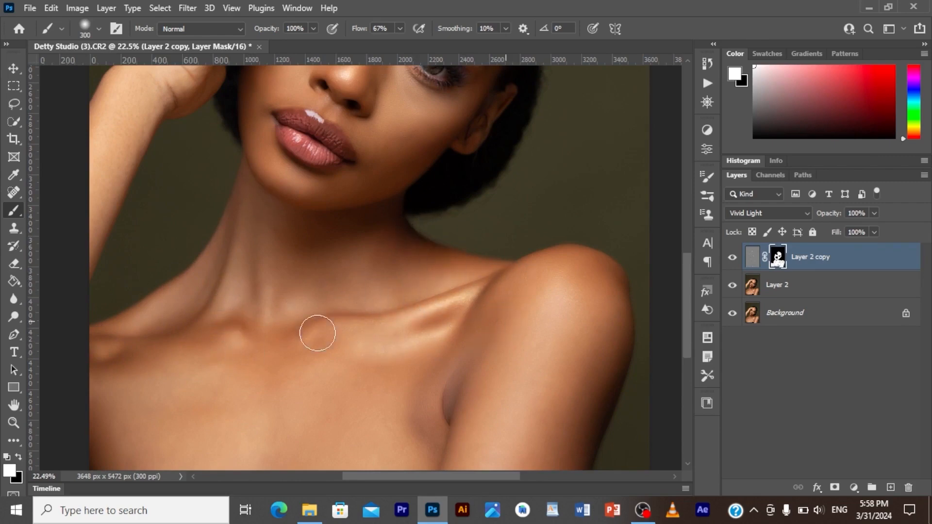
drag(317, 333, 247, 337)
Paint white on the mask over the raised forearm and hand, reducing the brush size to 200
drag(408, 478, 352, 483)
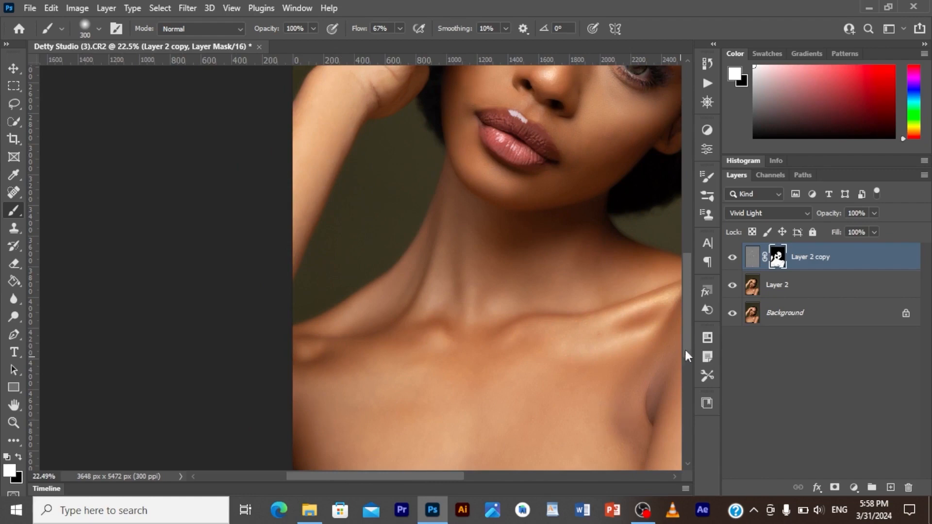
scroll(686, 326, up, 5)
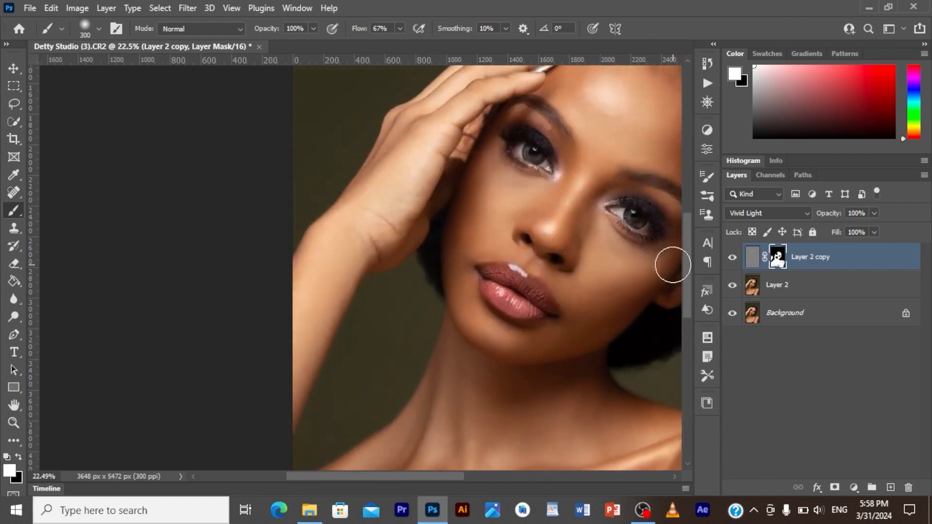
drag(683, 275, 683, 258)
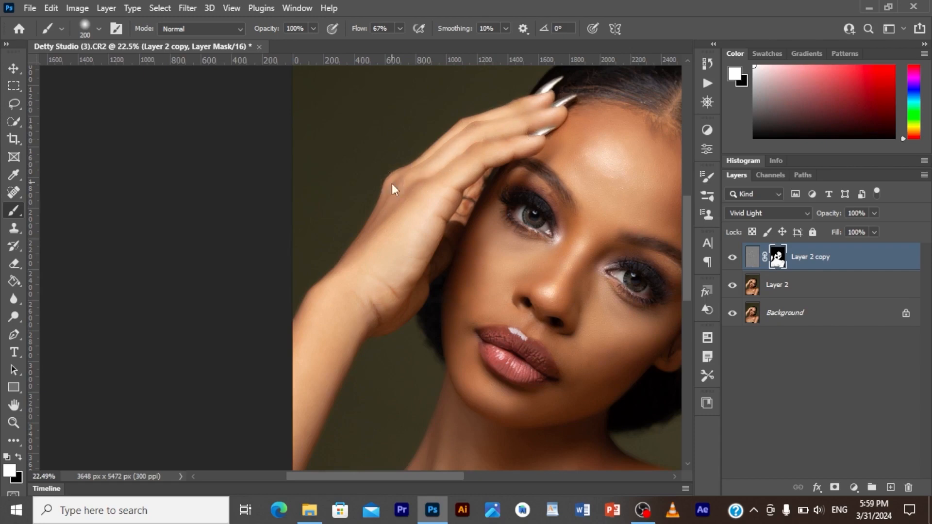
key(z)
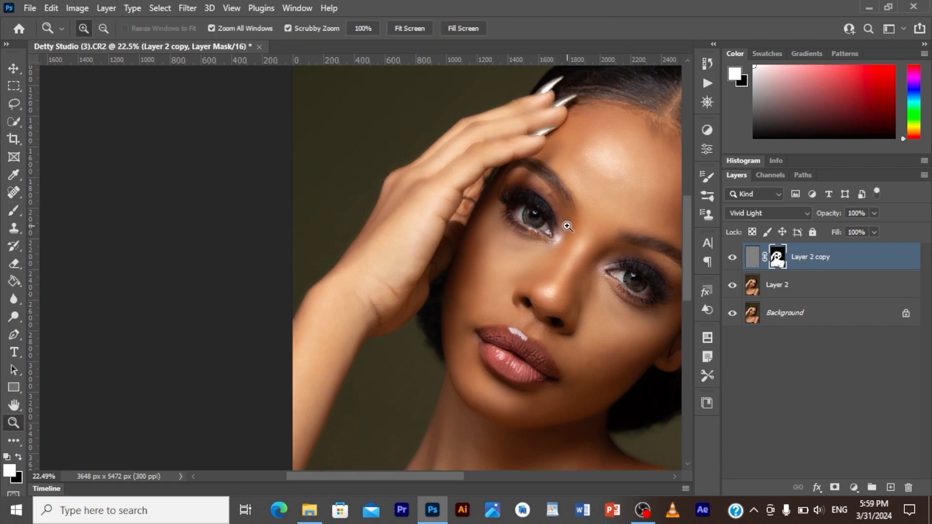
drag(567, 226, 392, 281)
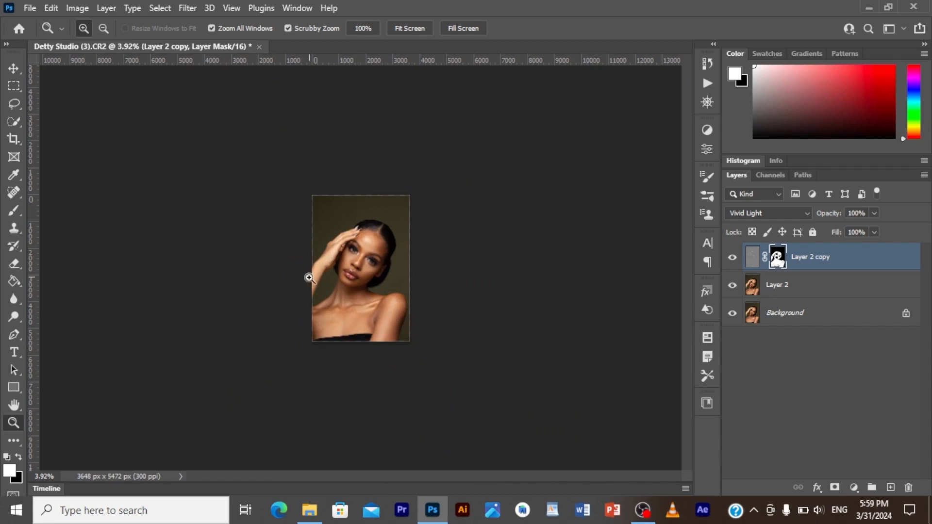
drag(309, 278, 374, 298)
drag(510, 244, 474, 247)
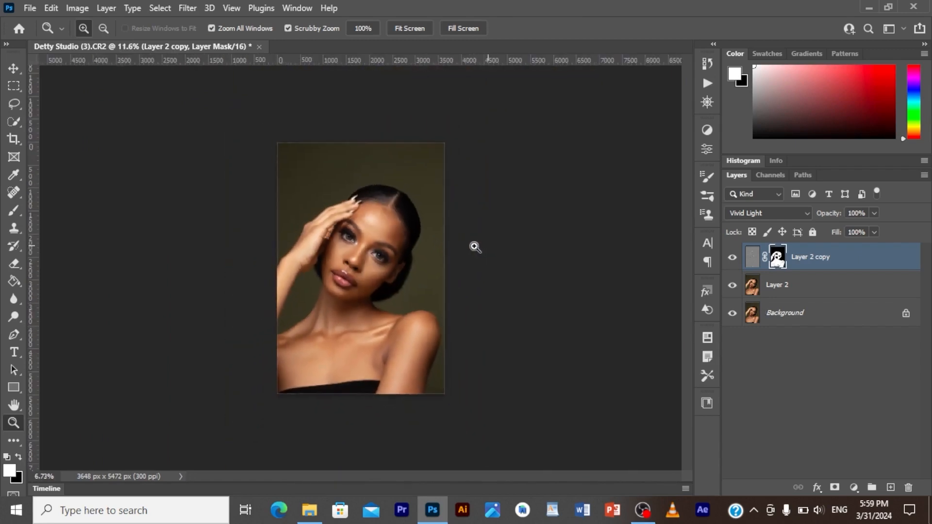